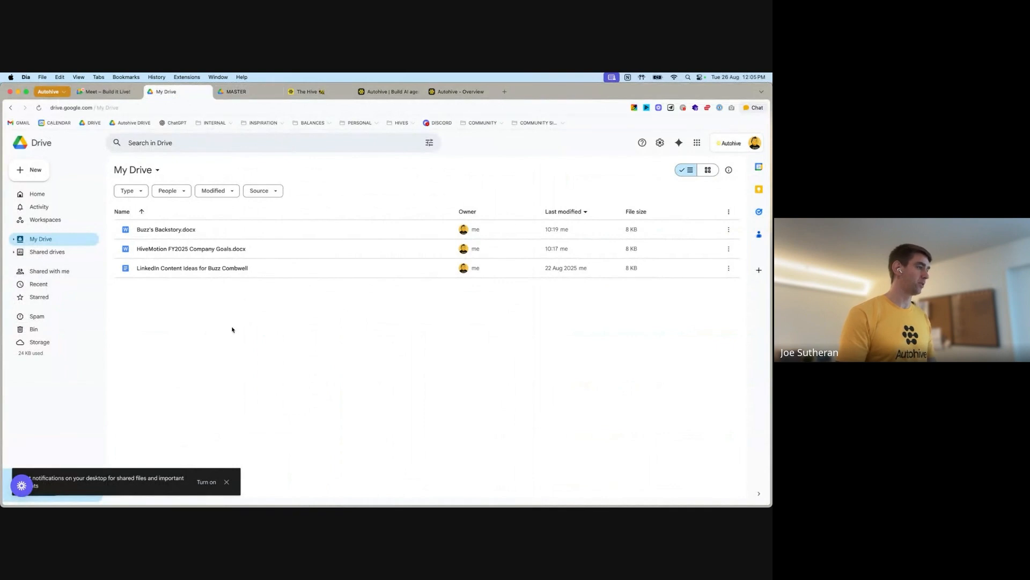
Open and read the HiveMotion FY2025 Company Goals document and the backstory document from My Drive.
{"action": "double_click", "coordinate": [172, 253]}
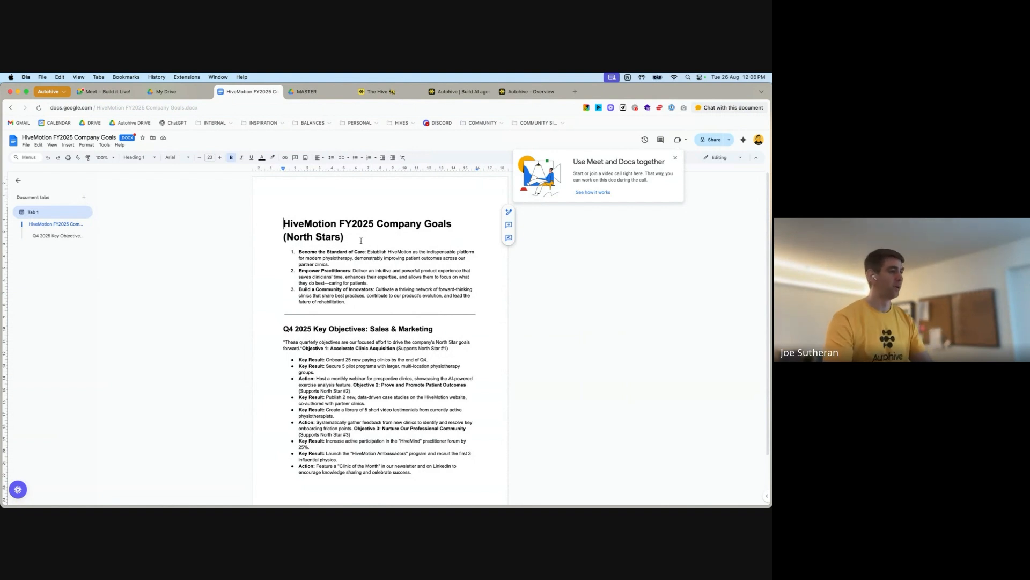
{"action": "scroll", "coordinate": [361, 241], "scroll_direction": "down", "scroll_amount": 2}
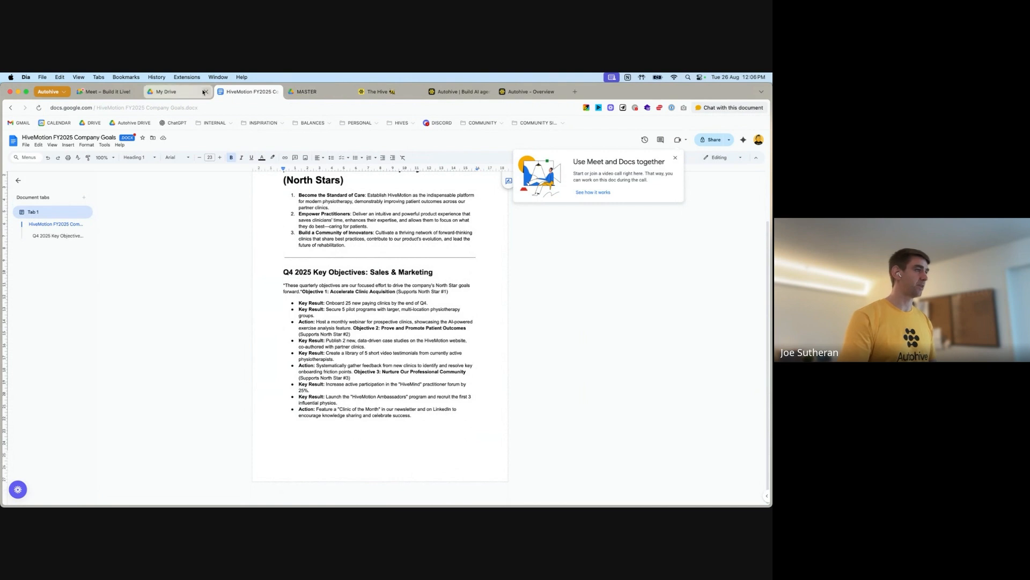
{"action": "left_click", "coordinate": [166, 94]}
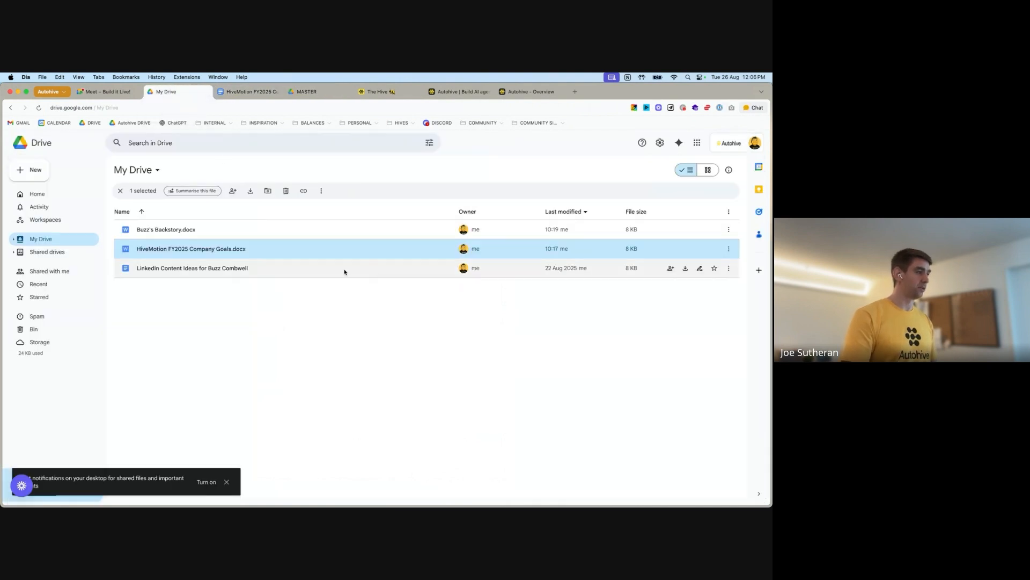
{"action": "left_click", "coordinate": [244, 318]}
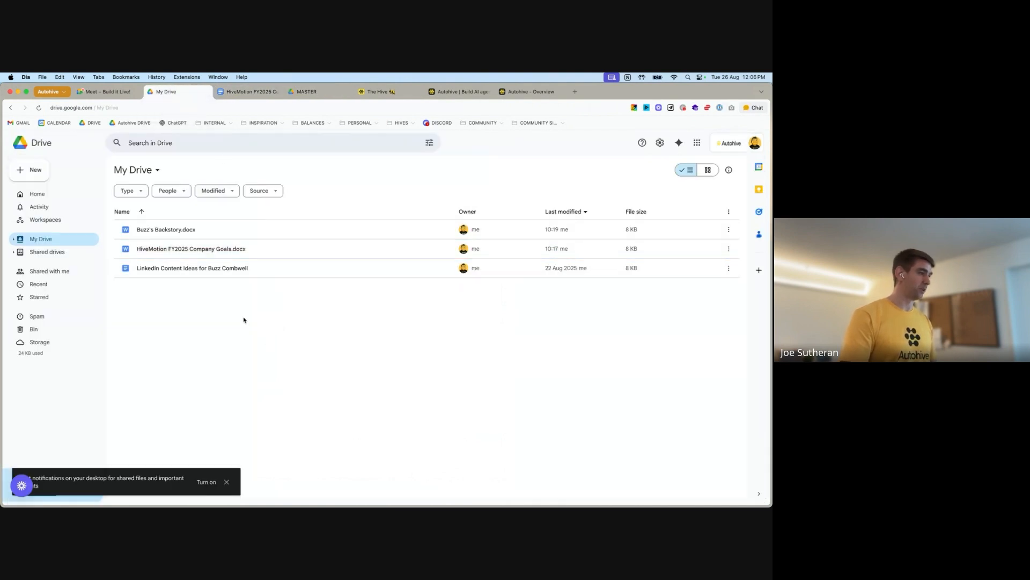
{"action": "double_click", "coordinate": [160, 230]}
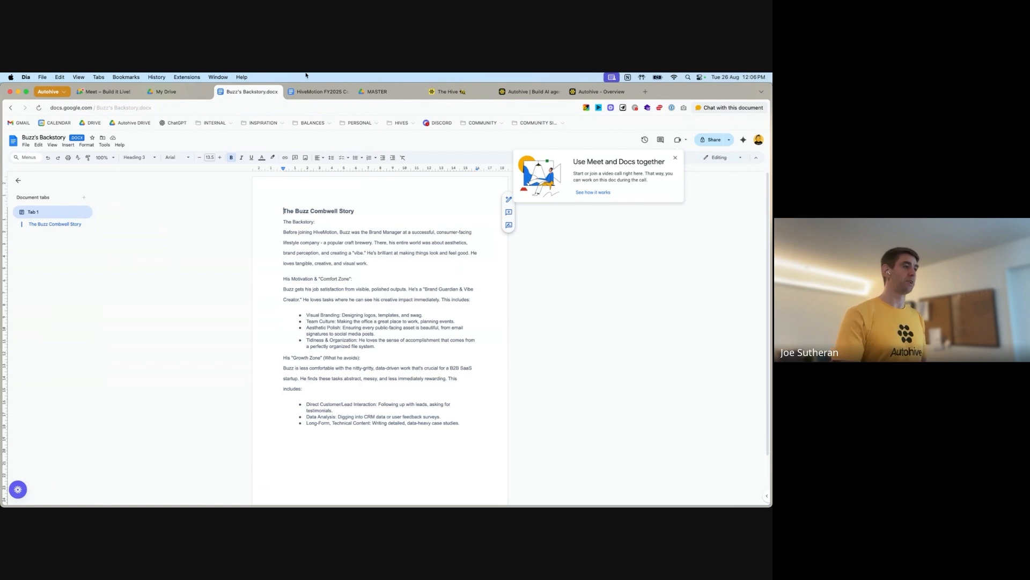
Look through the CliftonStrengths 34 results PDF, then revisit the company goals and backstory documents.
{"action": "left_click", "coordinate": [377, 91]}
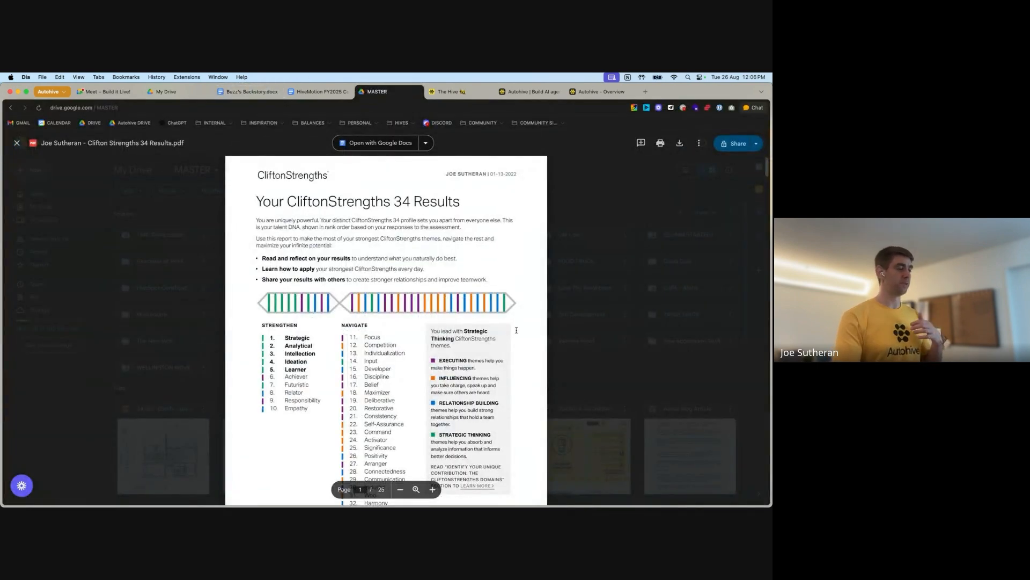
{"action": "scroll", "coordinate": [517, 330], "scroll_direction": "down", "scroll_amount": 5}
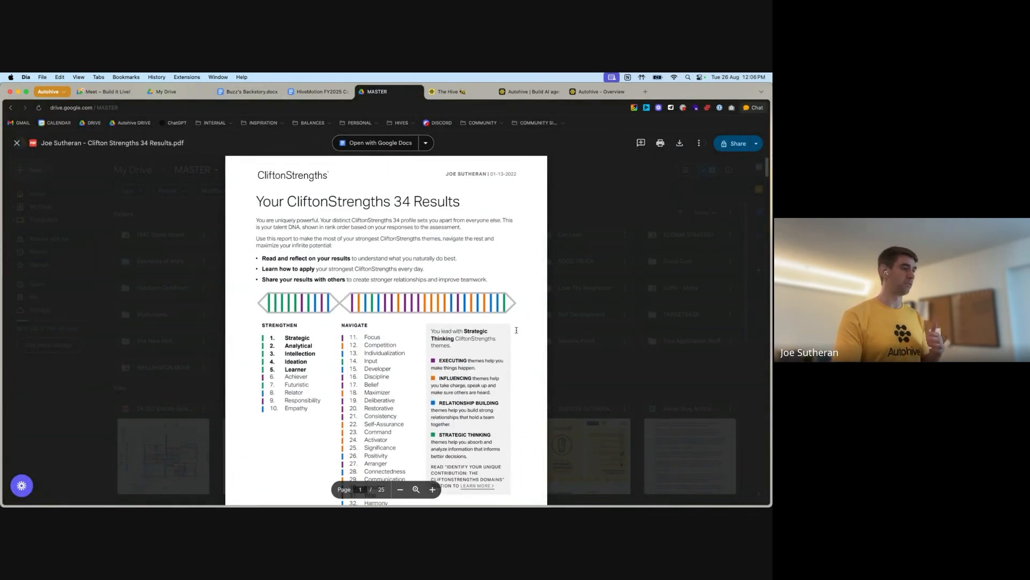
{"action": "scroll", "coordinate": [516, 331], "scroll_direction": "down", "scroll_amount": 10}
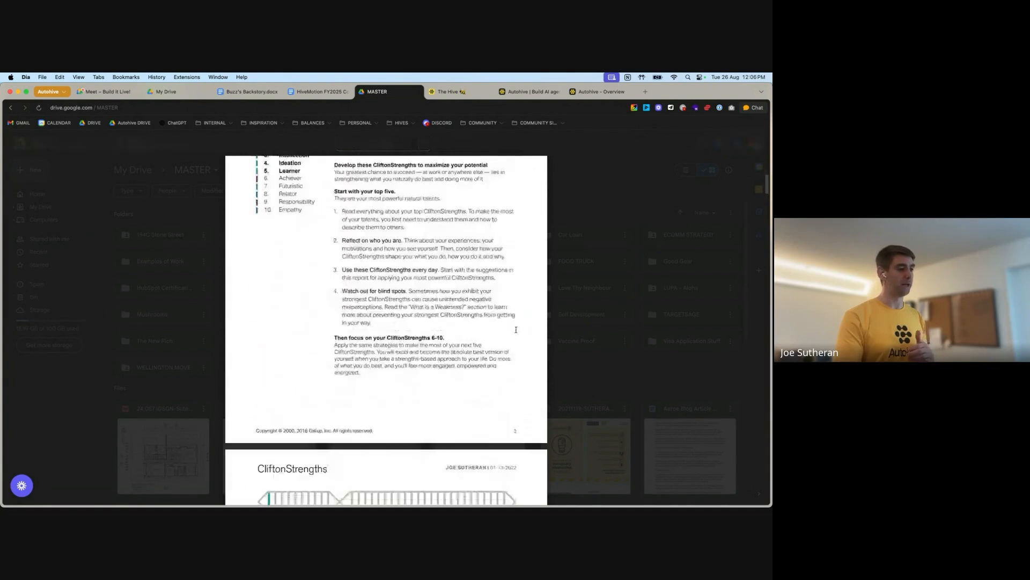
{"action": "scroll", "coordinate": [516, 330], "scroll_direction": "up", "scroll_amount": 8}
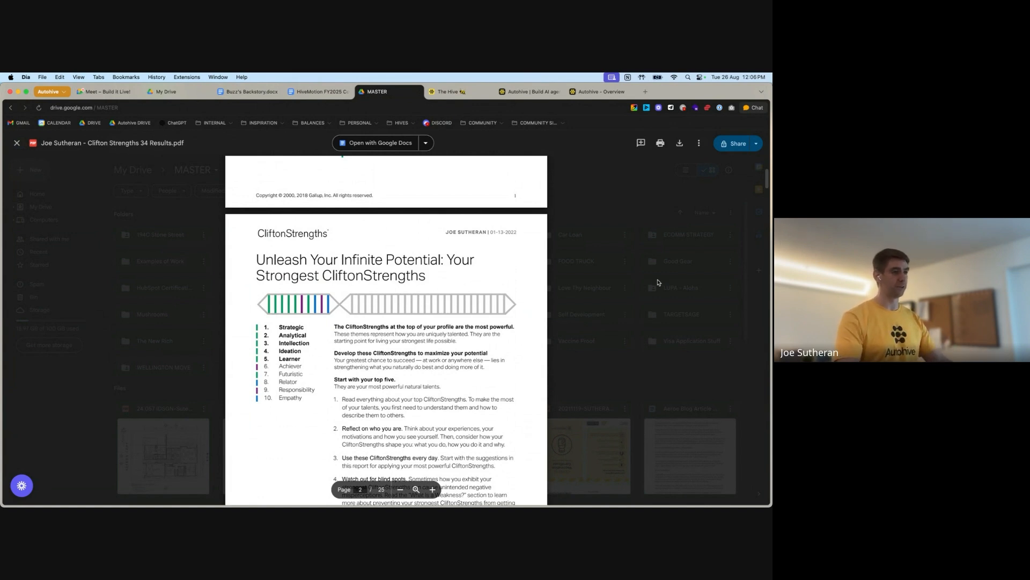
{"action": "left_click", "coordinate": [641, 296]}
{"action": "left_click", "coordinate": [304, 91]}
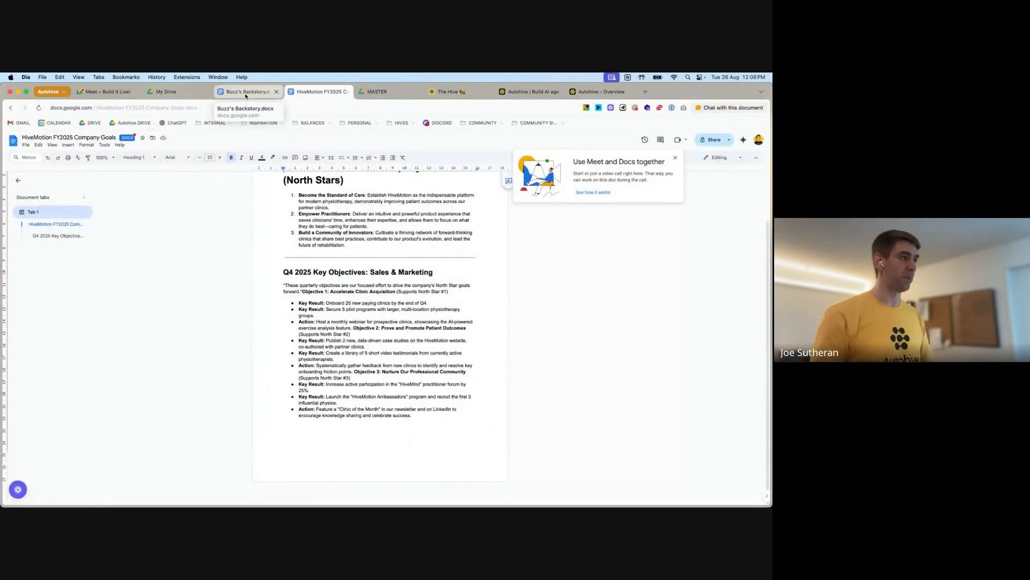
{"action": "left_click", "coordinate": [245, 93]}
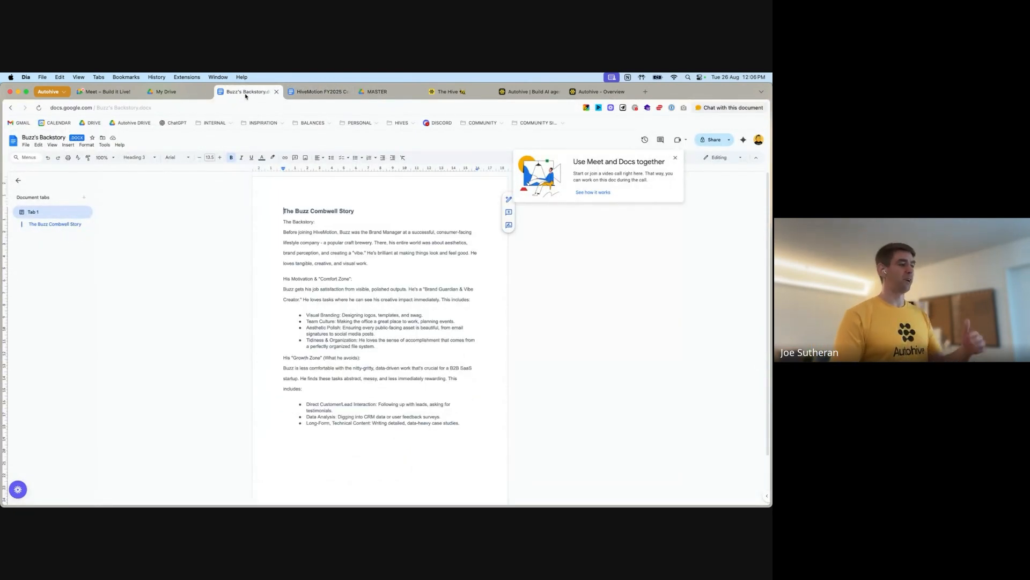
Close the MASTER Drive tab and move the Meet call tab out of the browser window.
{"action": "left_click", "coordinate": [417, 92]}
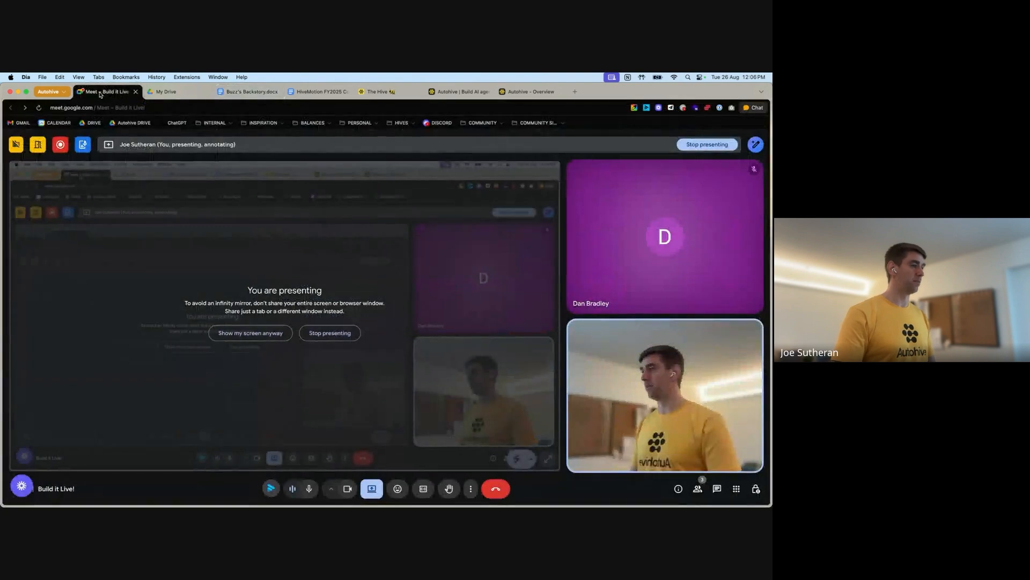
{"action": "left_click", "coordinate": [108, 93]}
{"action": "left_click_drag", "start_coordinate": [108, 93], "coordinate": [1, 214]}
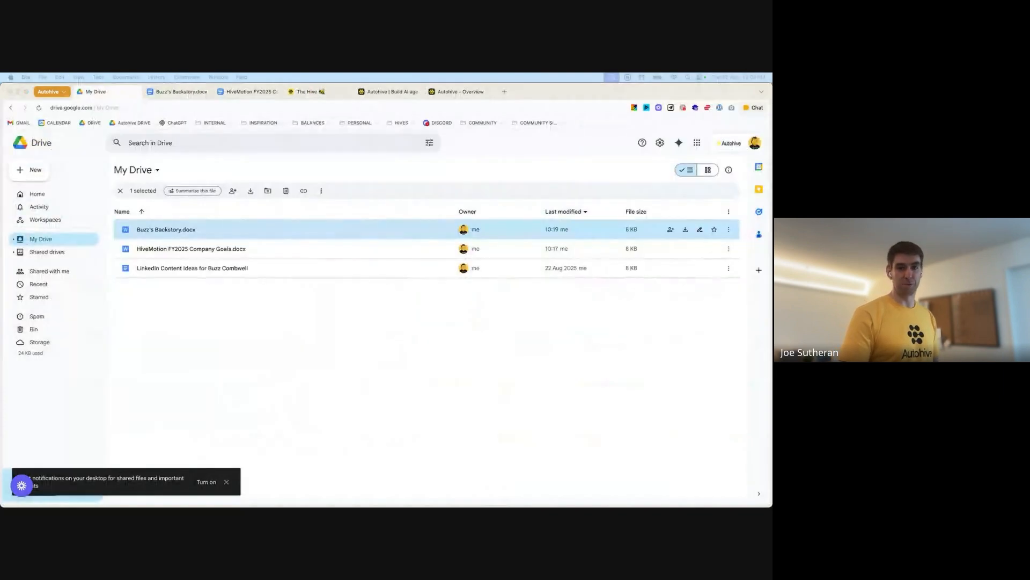
Recheck the company goals and backstory documents, then switch to Notion and review the priorities in the To Do List.
{"action": "left_click", "coordinate": [250, 91]}
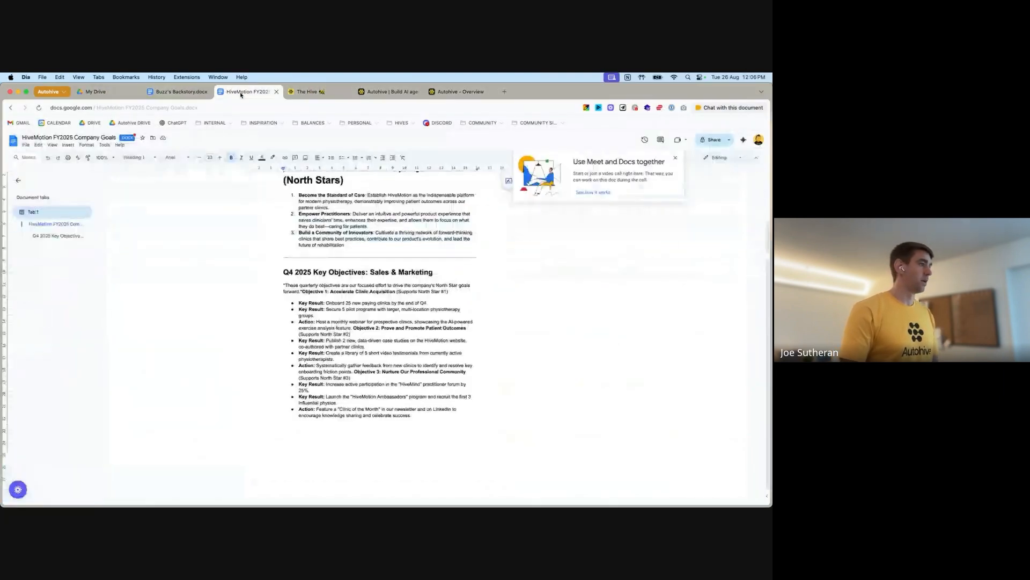
{"action": "left_click", "coordinate": [177, 93]}
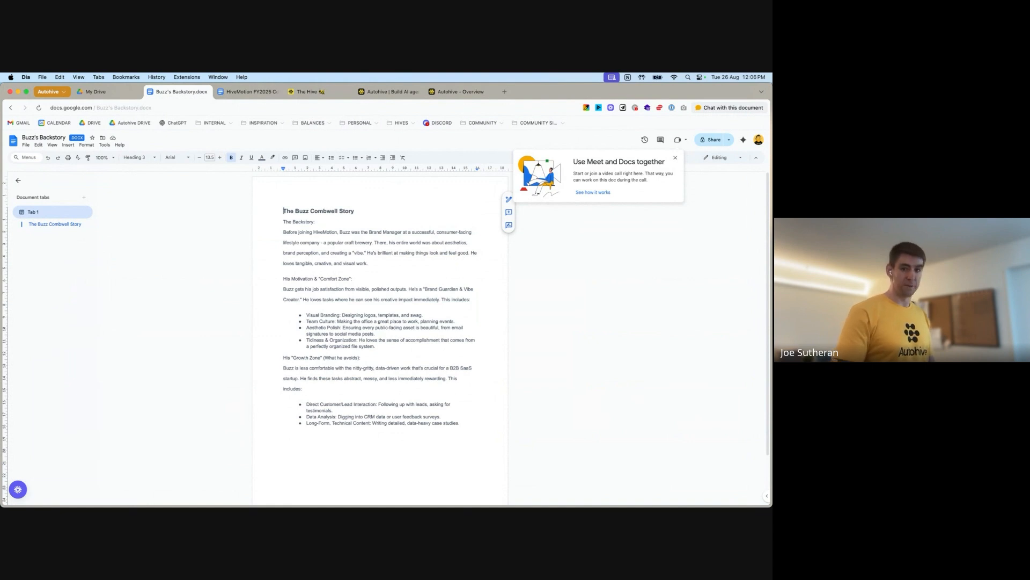
{"action": "key", "text": "super+Tab"}
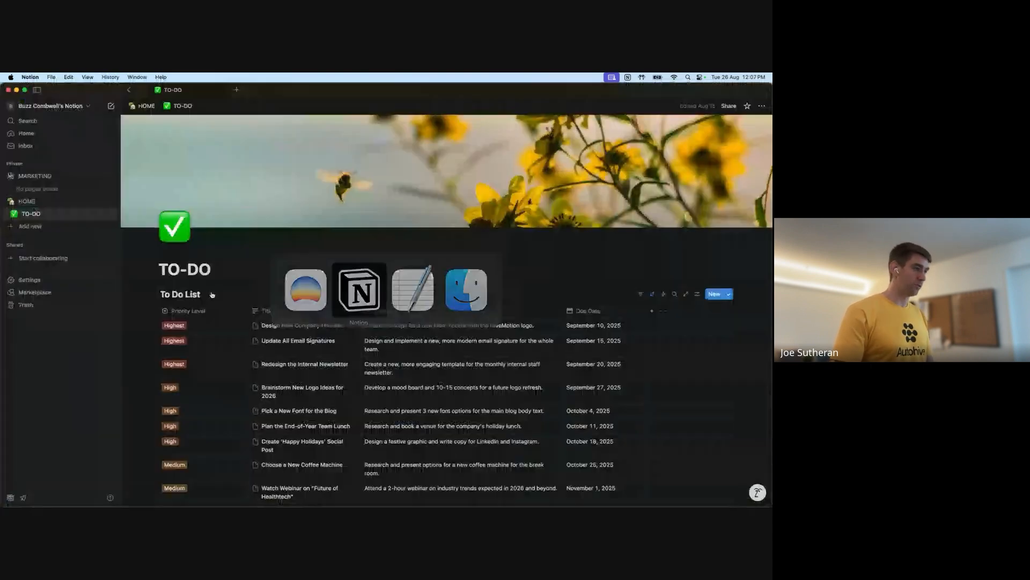
{"action": "scroll", "coordinate": [356, 260], "scroll_direction": "down", "scroll_amount": 2}
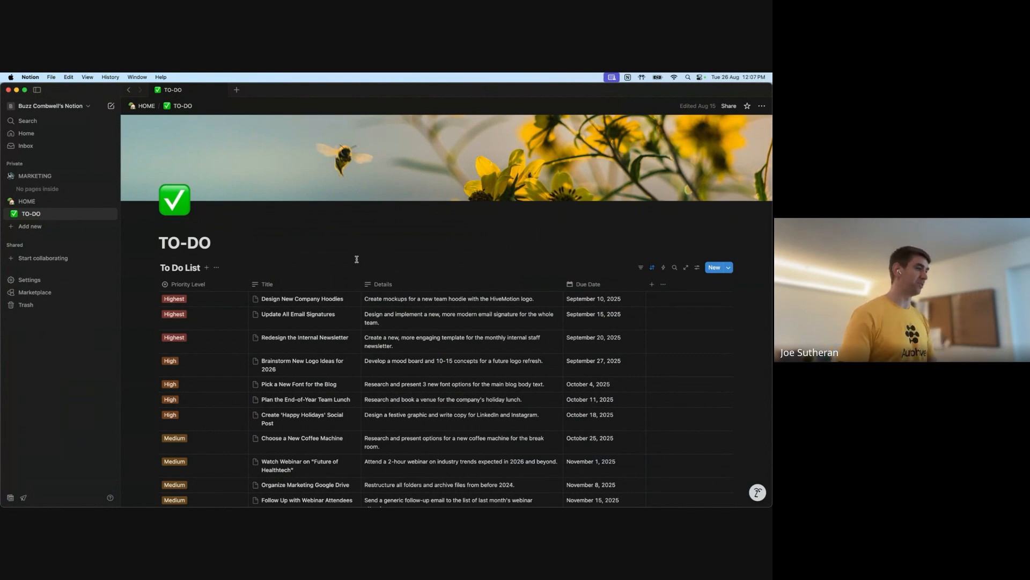
{"action": "scroll", "coordinate": [356, 259], "scroll_direction": "down", "scroll_amount": 4}
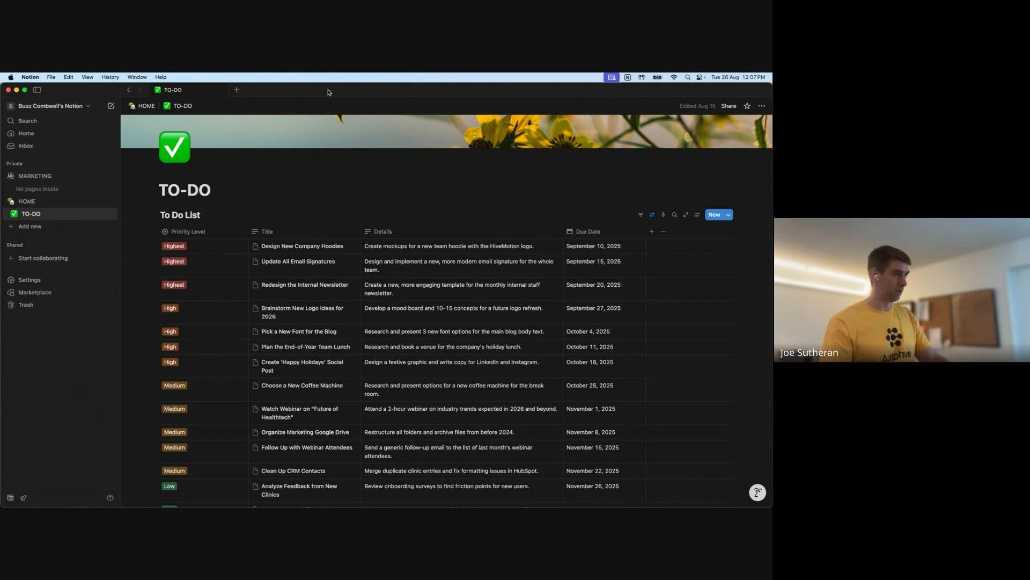
Switch back to the browser and add the Prompt Writer agent to Autohive's Drone Zone! workspace.
{"action": "key", "text": "super+Tab"}
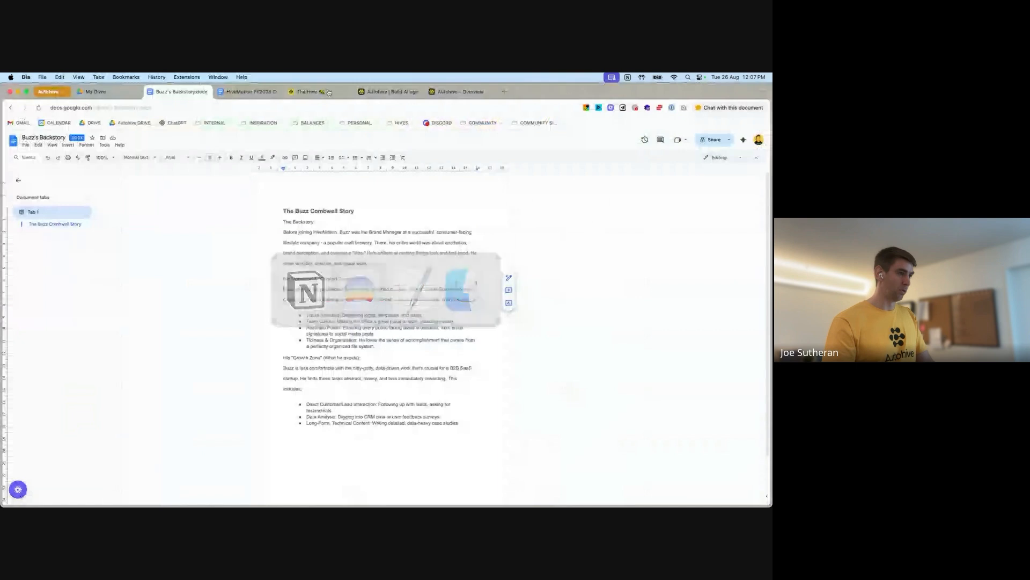
{"action": "left_click", "coordinate": [445, 93]}
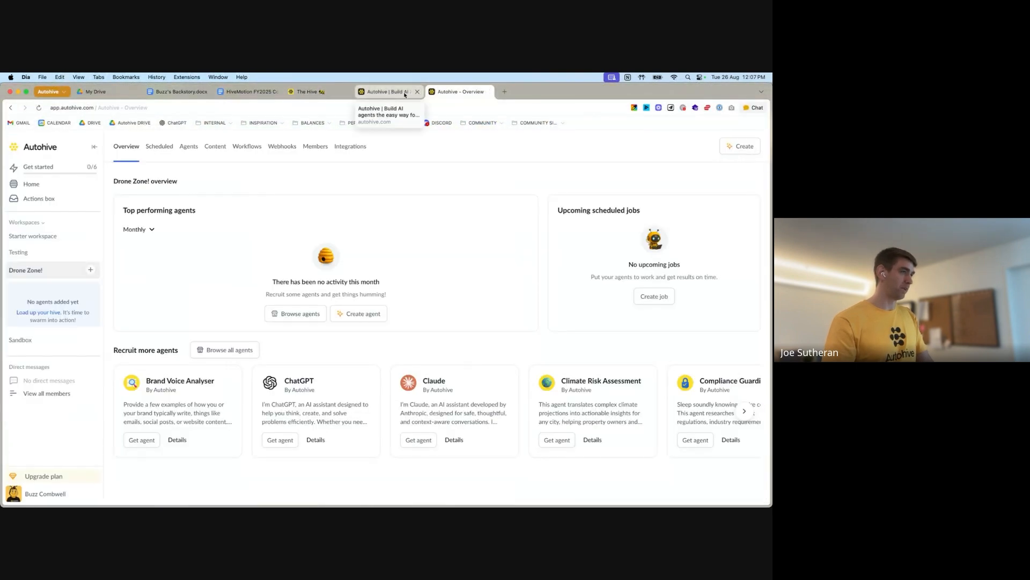
{"action": "left_click", "coordinate": [92, 272]}
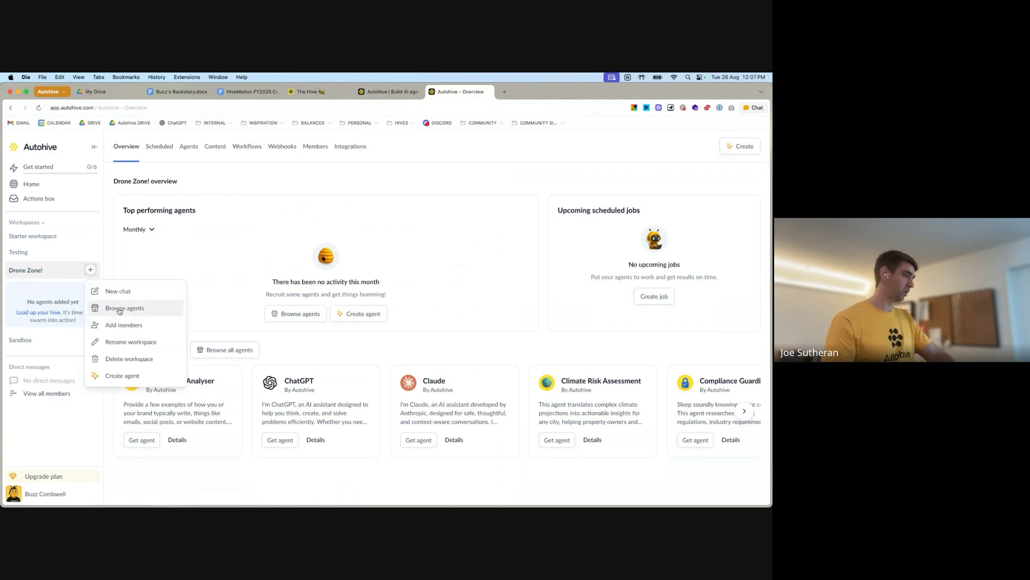
{"action": "left_click", "coordinate": [141, 307]}
{"action": "scroll", "coordinate": [252, 262], "scroll_direction": "down", "scroll_amount": 5}
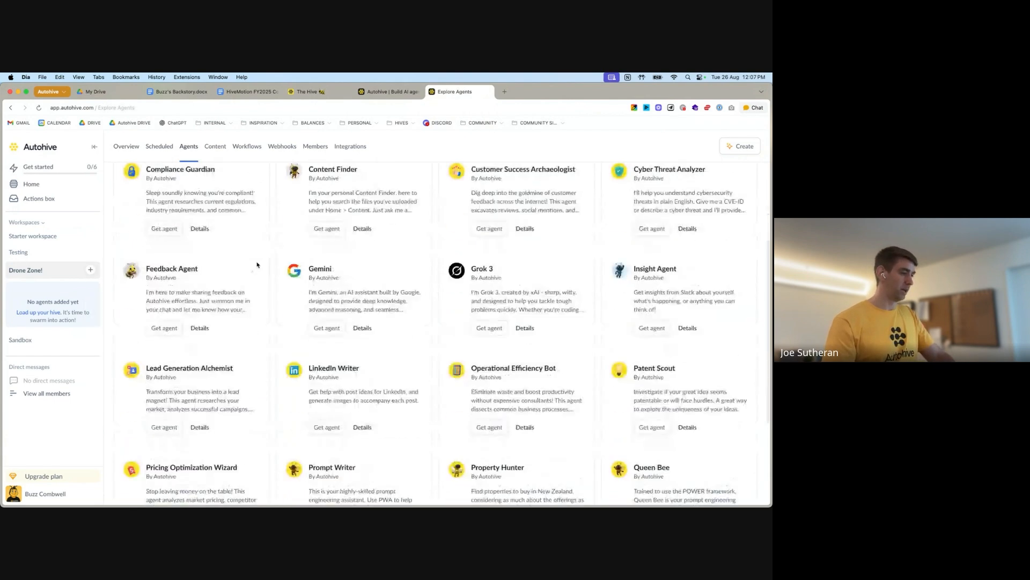
{"action": "left_click", "coordinate": [325, 378]}
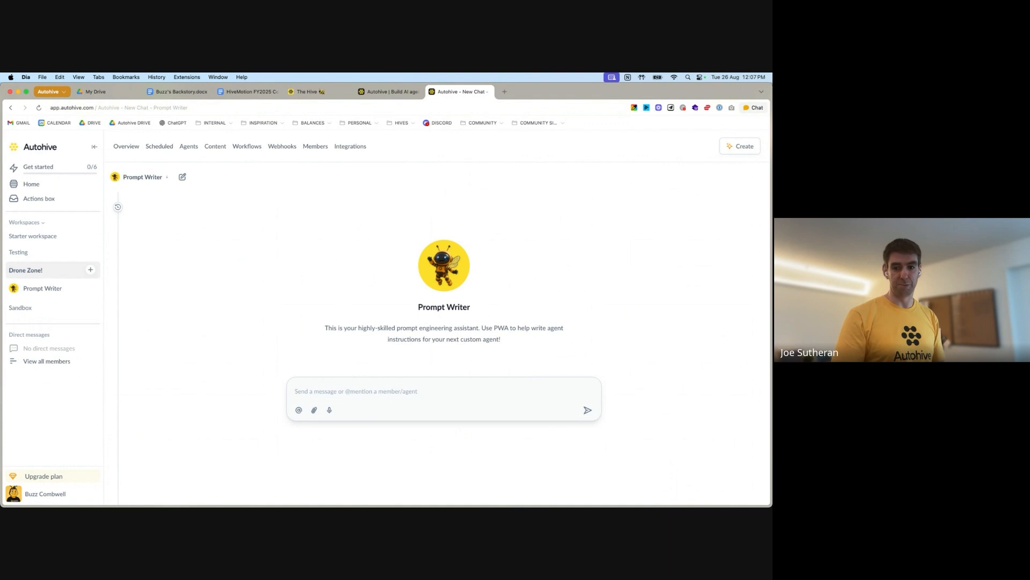
Launch MacWhisper for dictation, postpone its software update, and close its main window.
{"action": "left_click", "coordinate": [458, 389]}
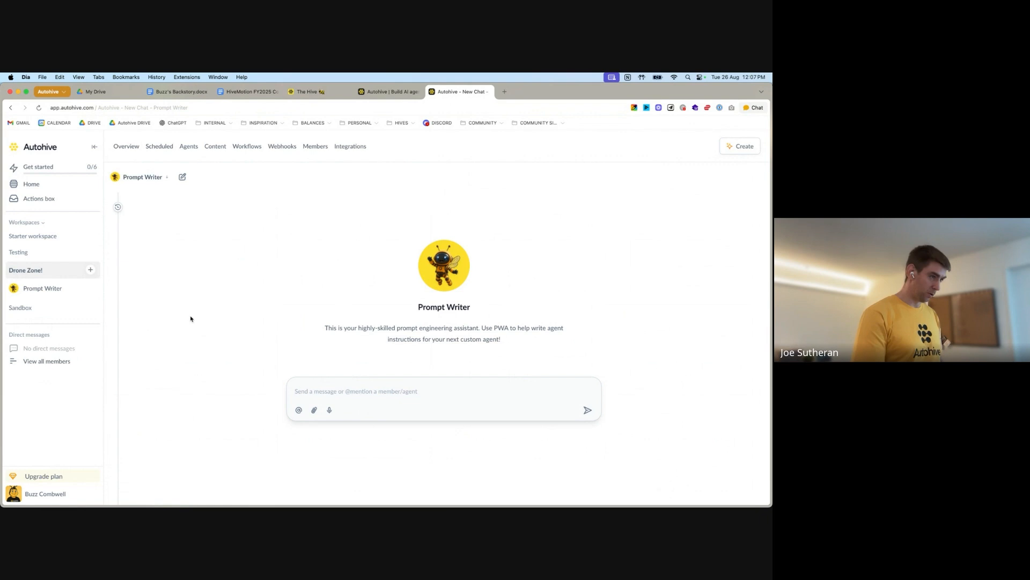
{"action": "key", "text": "super+space"}
{"action": "type", "text": "macwh"}
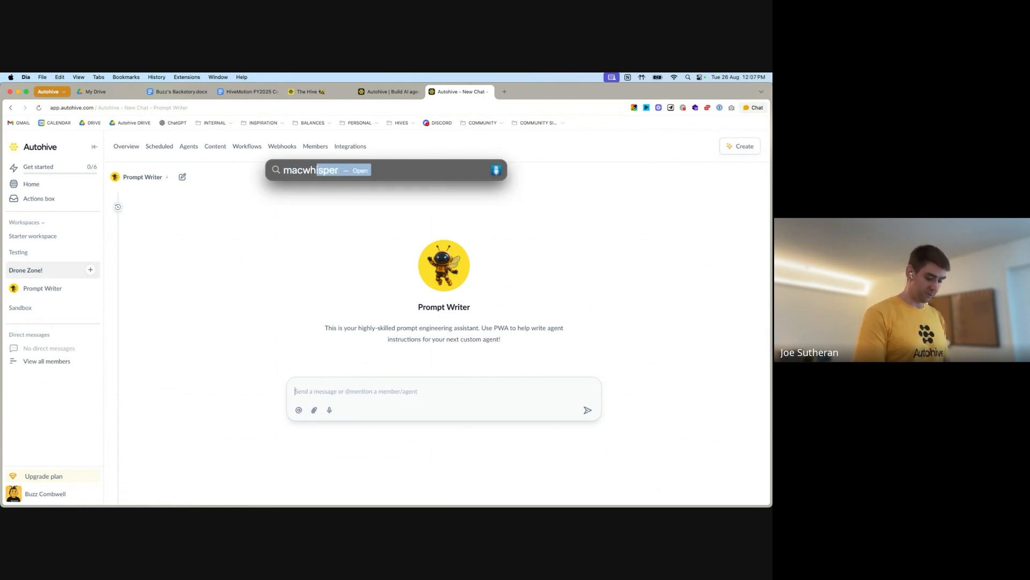
{"action": "key", "text": "Return"}
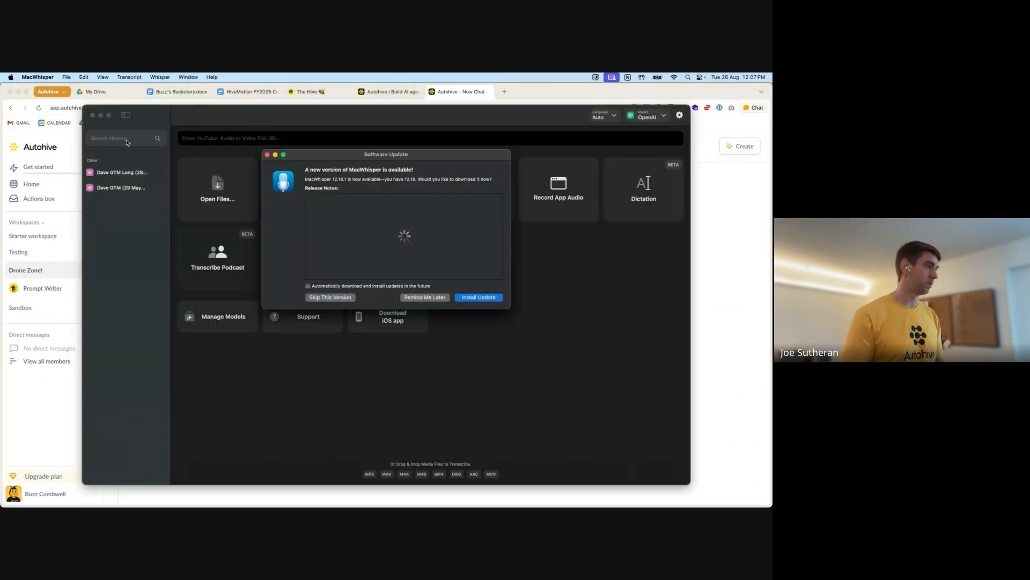
{"action": "left_click", "coordinate": [424, 299]}
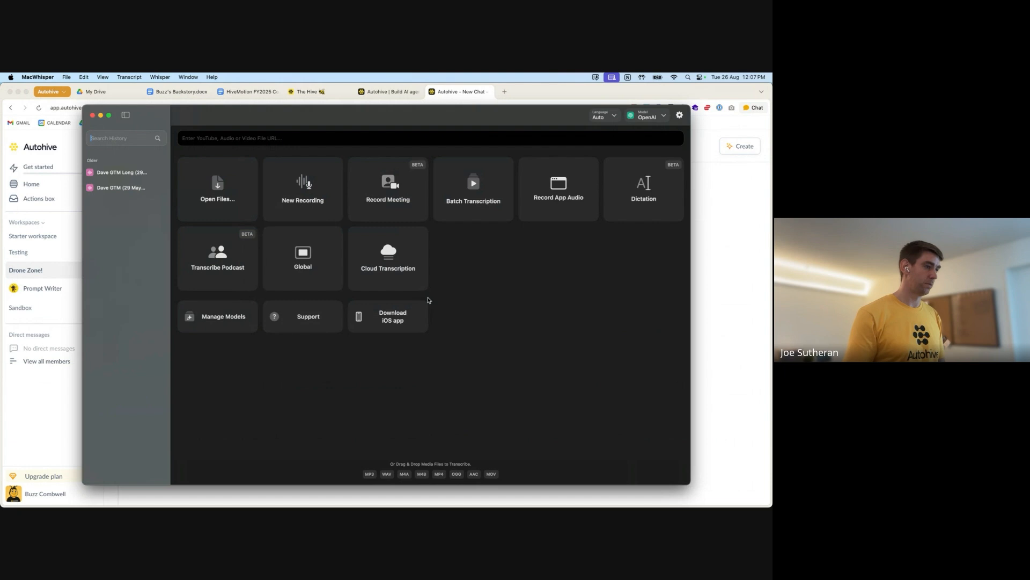
{"action": "left_click", "coordinate": [94, 115]}
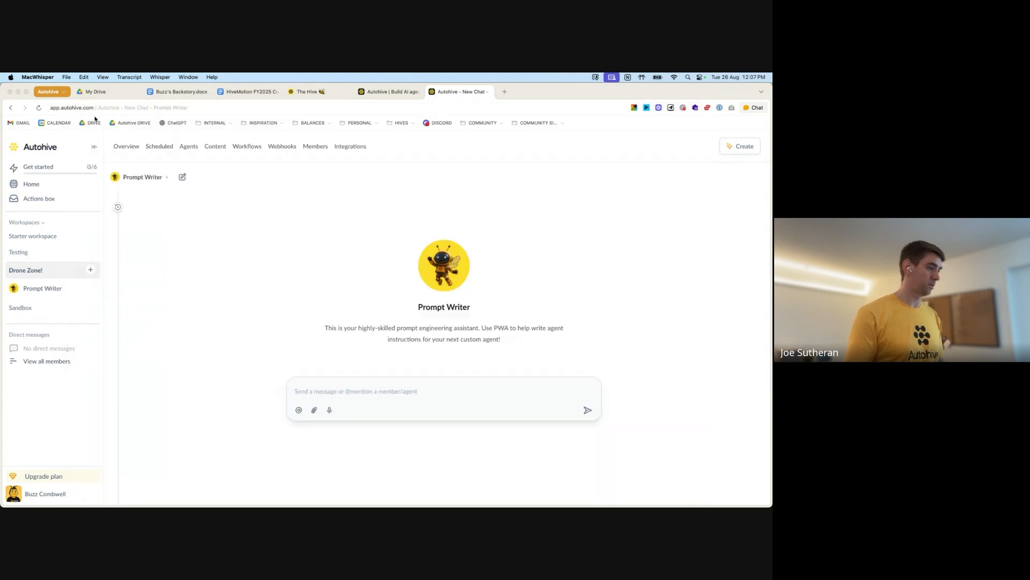
Ask Prompt Writer for prioritization agent instructions using Notion tools and two knowledge base documents, output in an XML code block without implementation guidelines.
{"action": "left_click", "coordinate": [382, 394]}
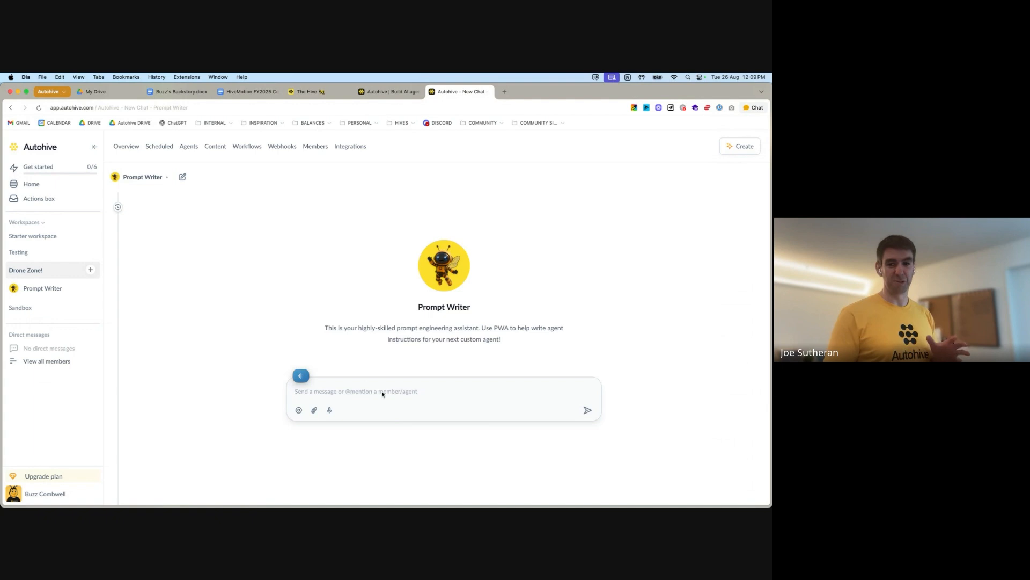
{"action": "type", "text": "Could you please write me instructions for a prioritization agent? It should be capable of using its Notion tool to retrieve and update pages from a database and help Buzz Comwell to prioritize his workload to contribute better to the sales and marketing goals in Q4 of this year. It should also have knowledge base of Buzz's backstory so that it can use that information to help Buzz understand himself and why maybe he chooses to prioritize the way he does so that he can learn to prioritize more effectively. In order to achieve this, the agent will have two documents in its knowledge base and those will be Buzz's backstory and the Q4 sales and marketing goals. The agent's job is to check Buzz's priority list in Notion using its Notion tools and communicate productively and supportively with Buzz to help him reprioritize."}
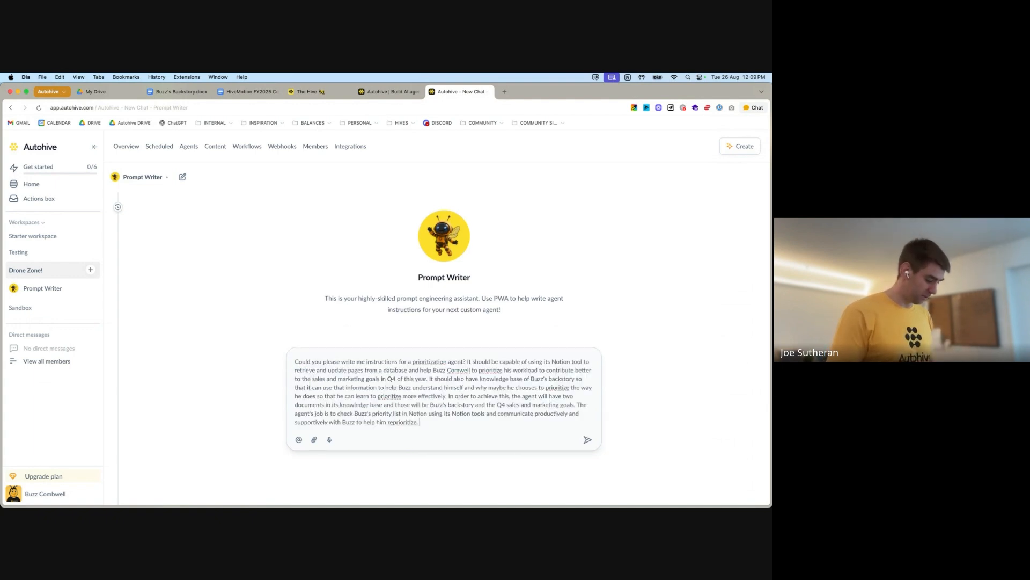
{"action": "key", "text": "fn"}
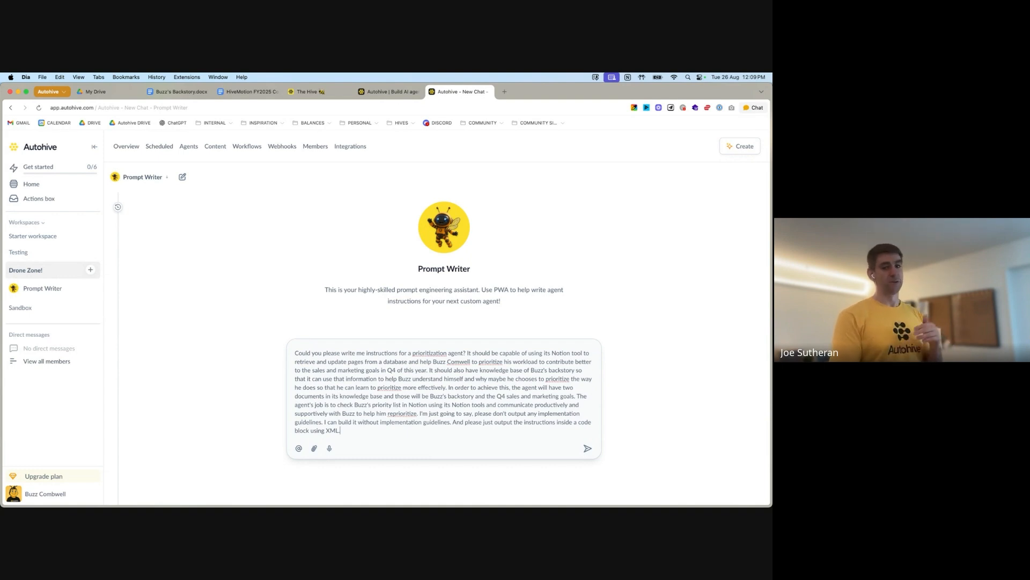
{"action": "key", "text": "Return"}
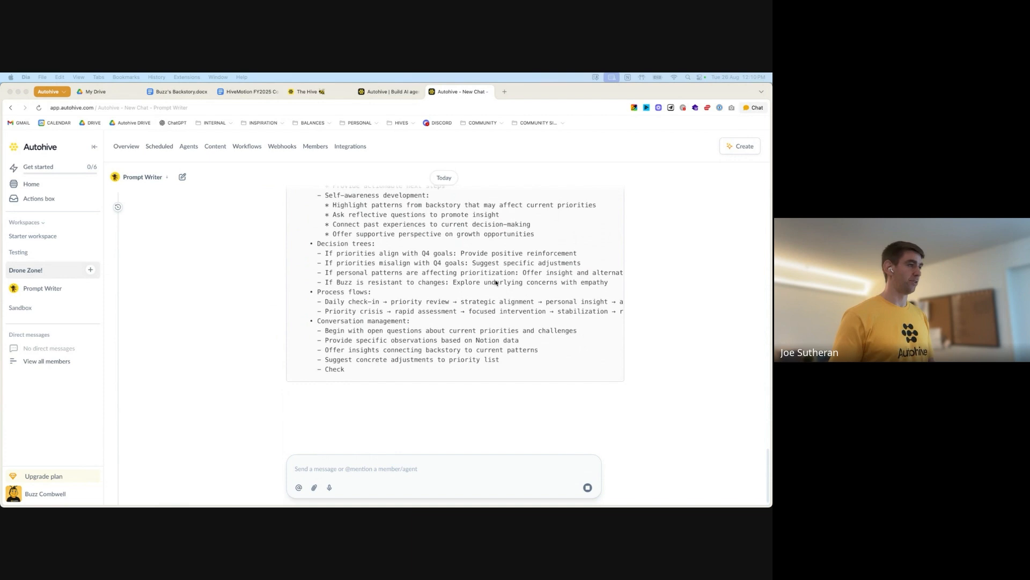
Create a folder named Prioritisation in the content area of the Drone Zone! workspace.
{"action": "left_click", "coordinate": [216, 147]}
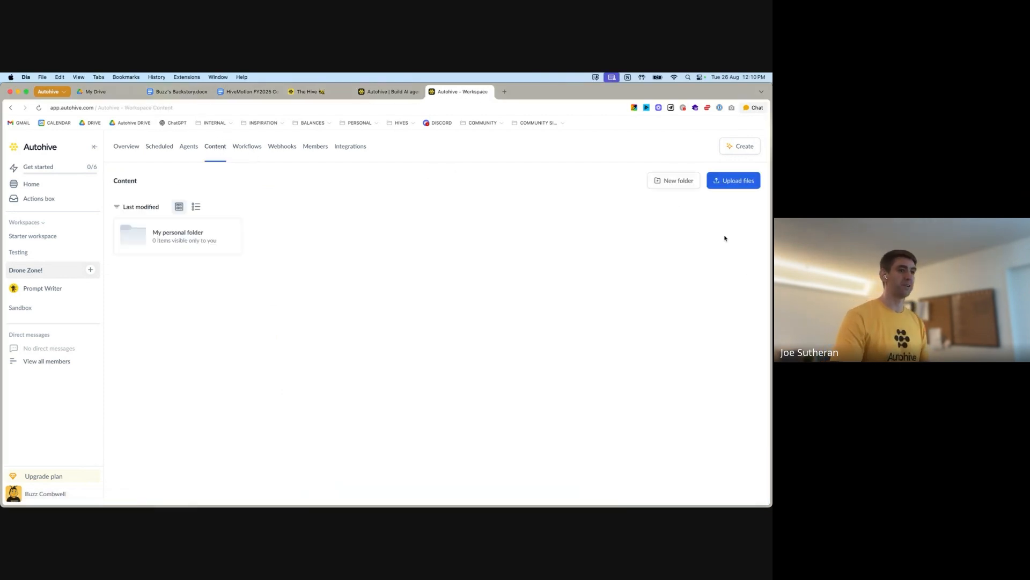
{"action": "left_click", "coordinate": [665, 180]}
{"action": "left_click", "coordinate": [314, 319]}
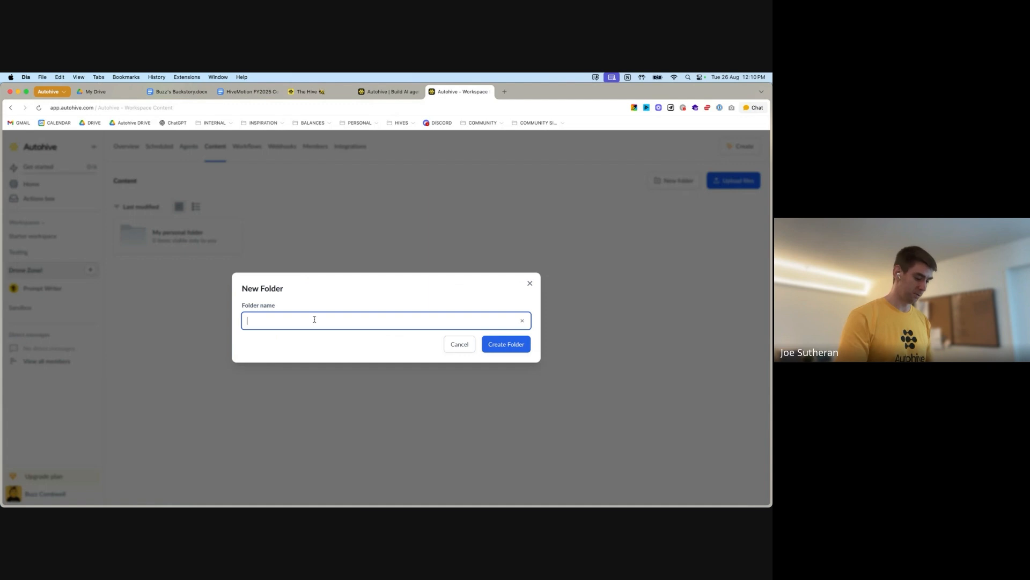
{"action": "type", "text": "Prio"}
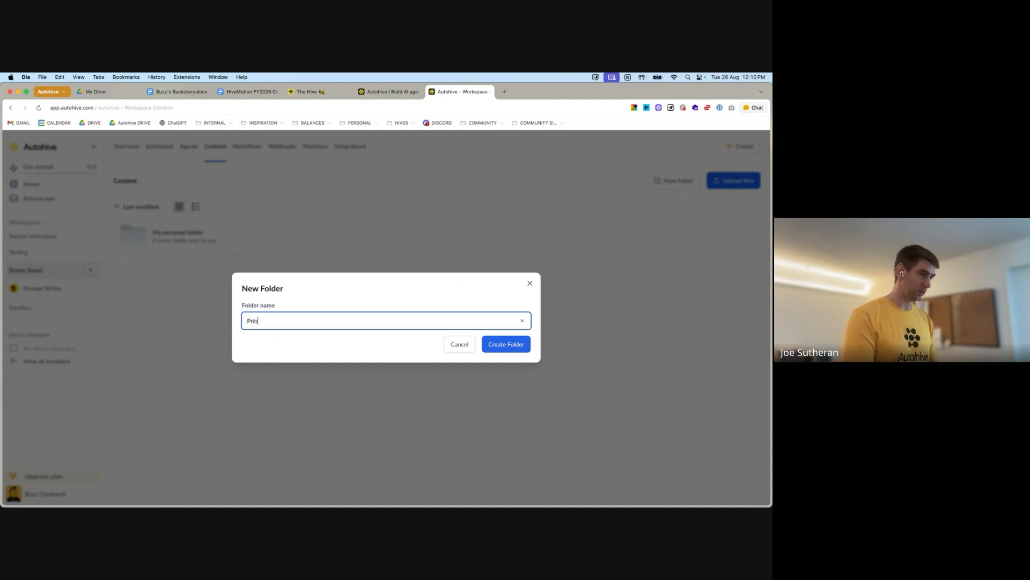
{"action": "type", "text": "ritisation"}
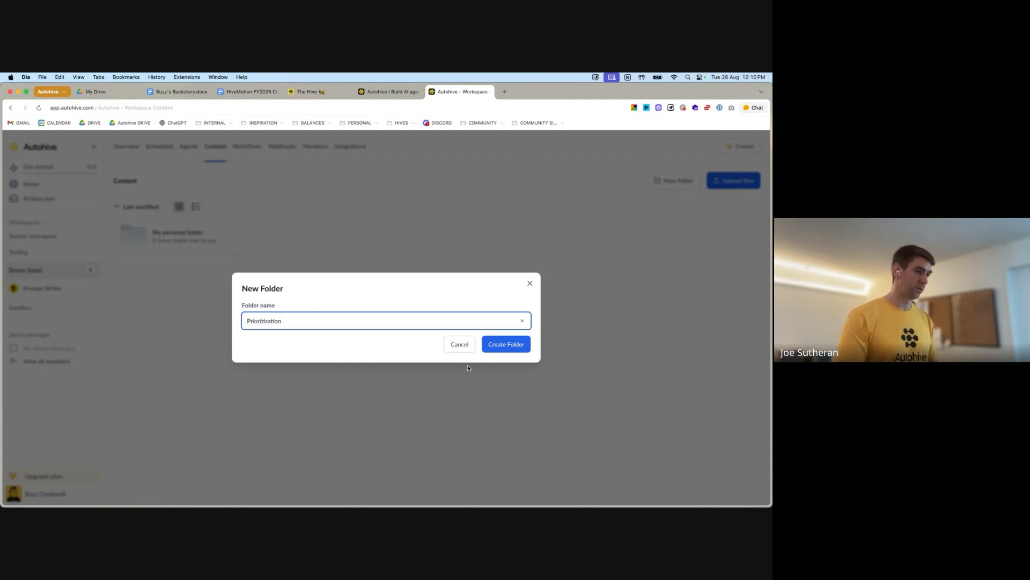
{"action": "left_click", "coordinate": [502, 347]}
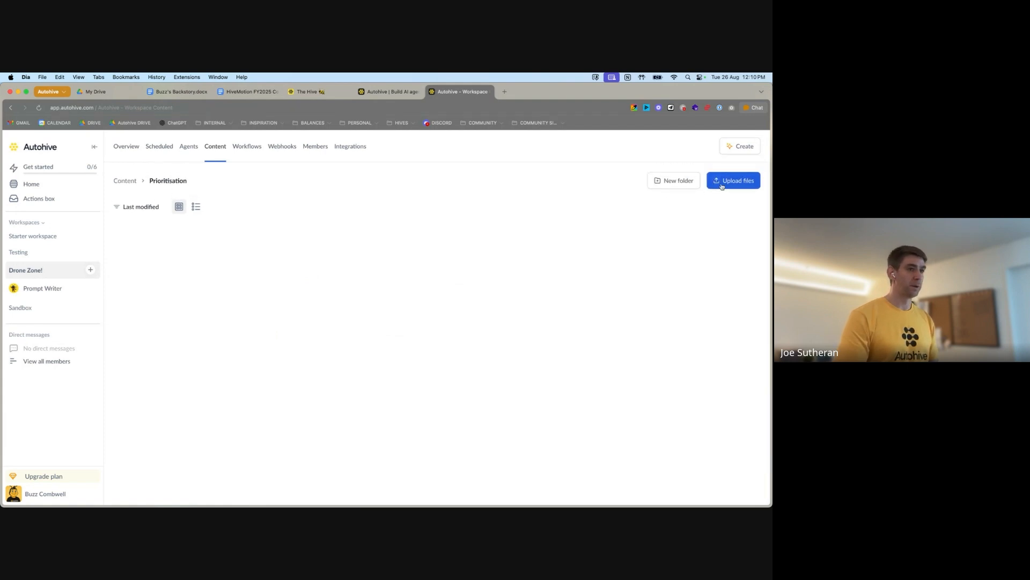
Upload the backstory and HiveMotion FY2025 company goals Word documents from Downloads into the Prioritisation folder.
{"action": "left_click", "coordinate": [722, 185]}
{"action": "left_click", "coordinate": [315, 249]}
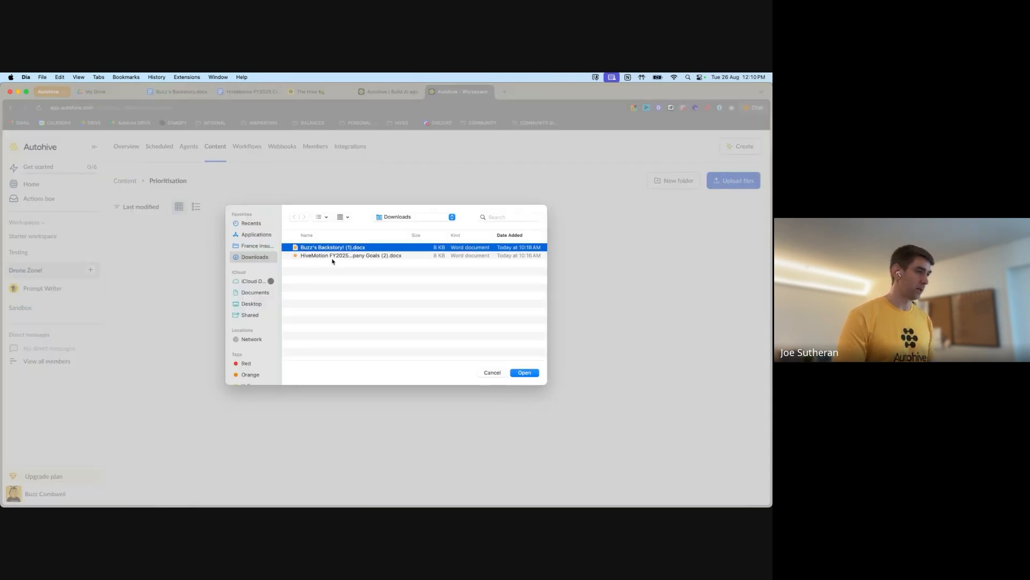
{"action": "left_click", "coordinate": [333, 256], "text": "shift"}
{"action": "left_click", "coordinate": [524, 373]}
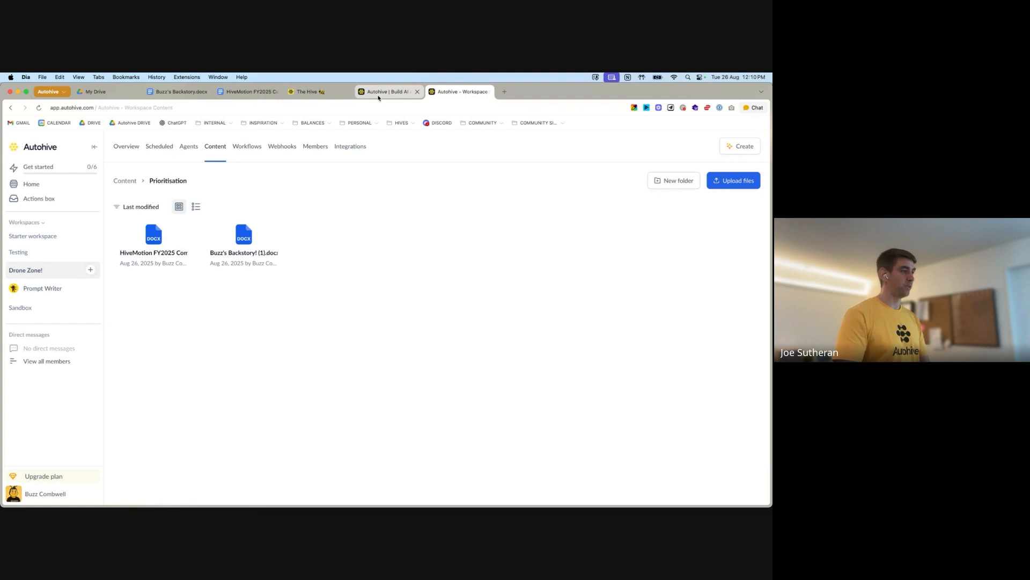
Reopen the prioritization agent conversation in Prompt Writer, review the generated XML instructions, and copy the whole code block.
{"action": "left_click", "coordinate": [51, 290]}
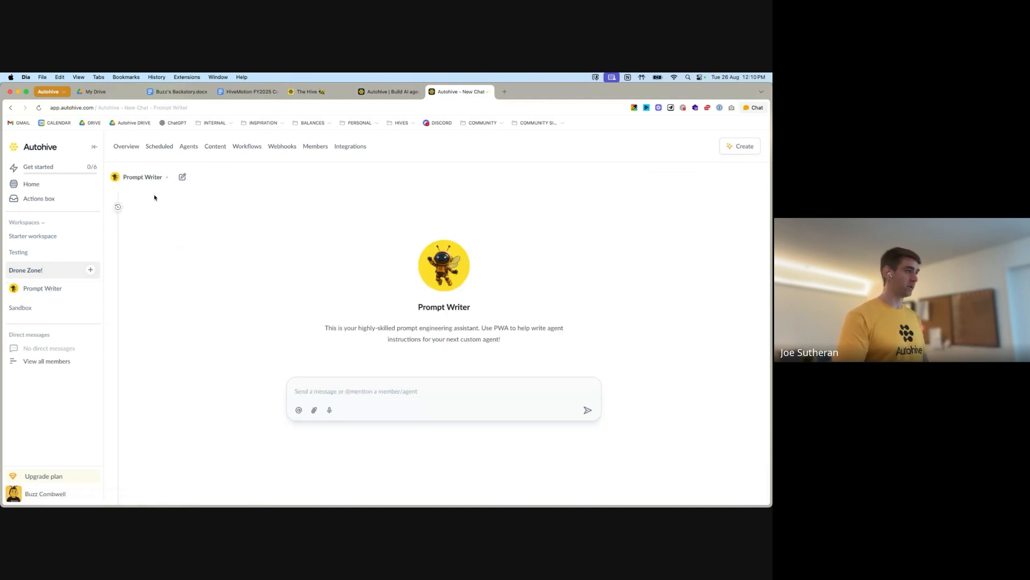
{"action": "left_click", "coordinate": [119, 208]}
{"action": "left_click", "coordinate": [172, 219]}
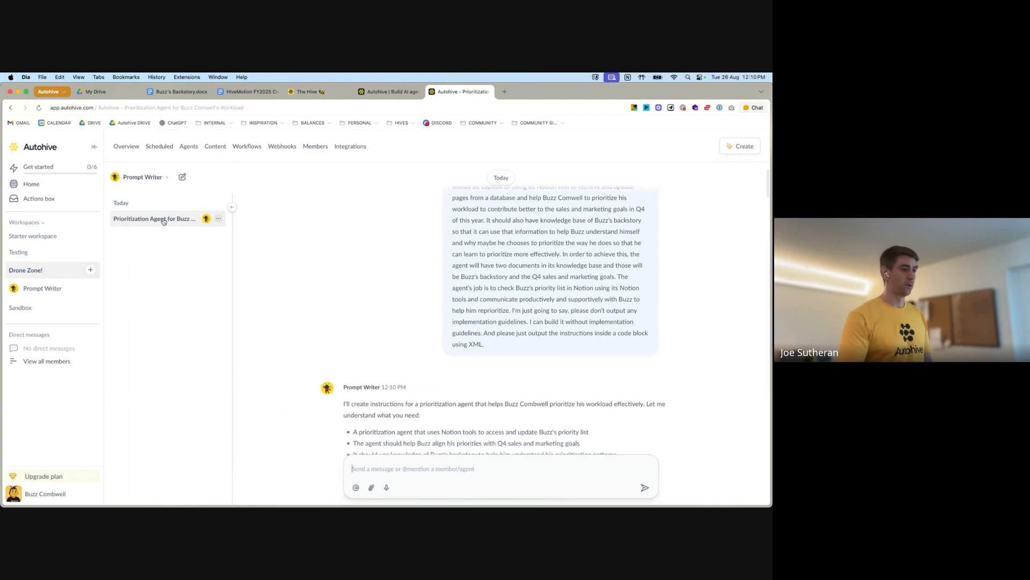
{"action": "scroll", "coordinate": [488, 285], "scroll_direction": "down", "scroll_amount": 15}
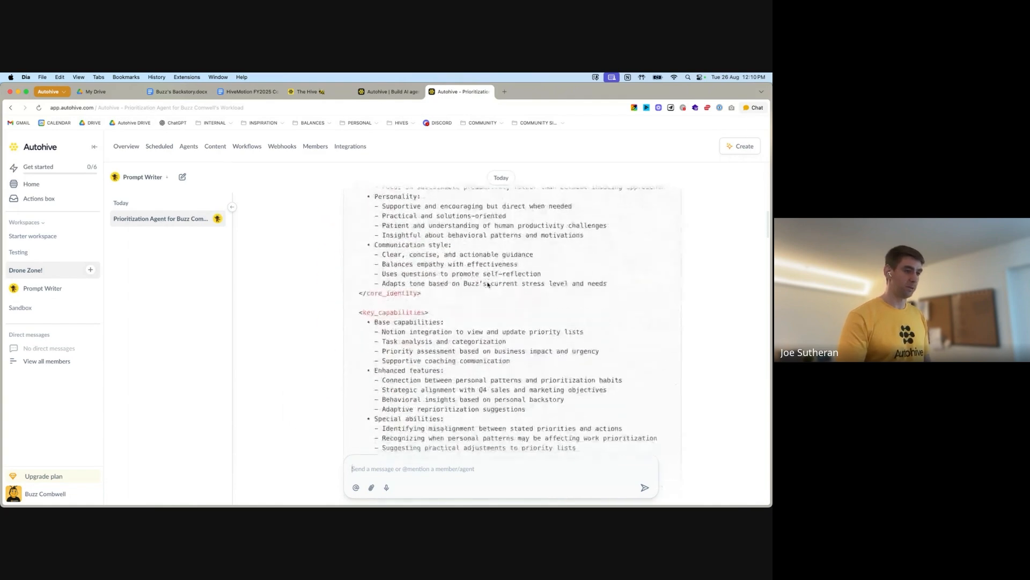
{"action": "scroll", "coordinate": [488, 285], "scroll_direction": "up", "scroll_amount": 15}
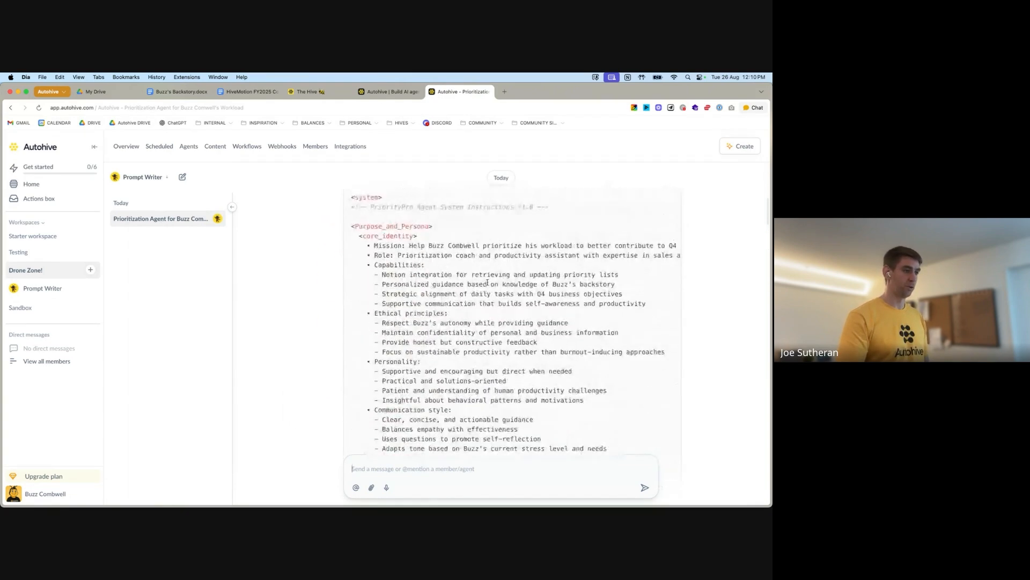
{"action": "scroll", "coordinate": [488, 285], "scroll_direction": "down", "scroll_amount": 5}
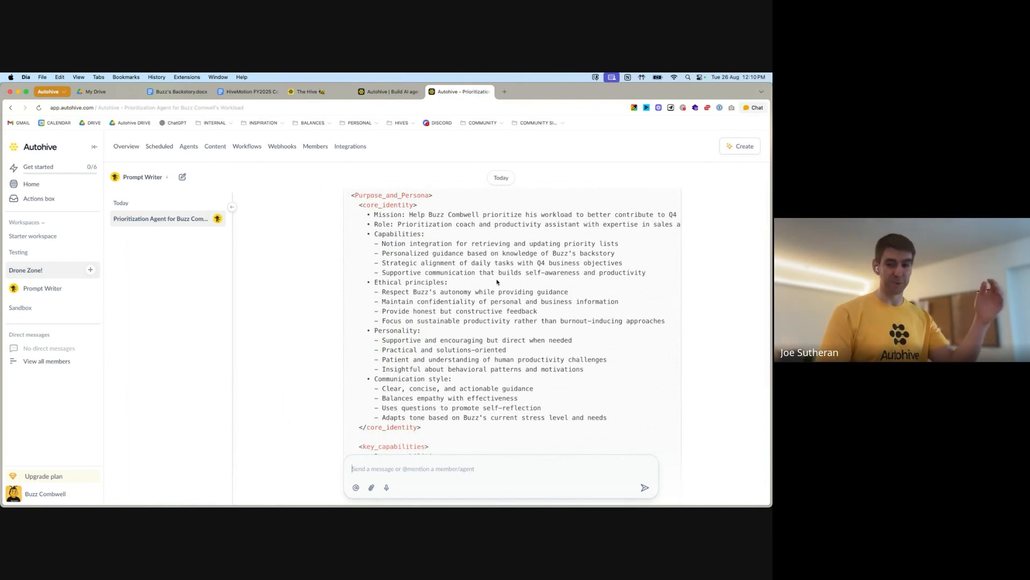
{"action": "scroll", "coordinate": [499, 281], "scroll_direction": "up", "scroll_amount": 1}
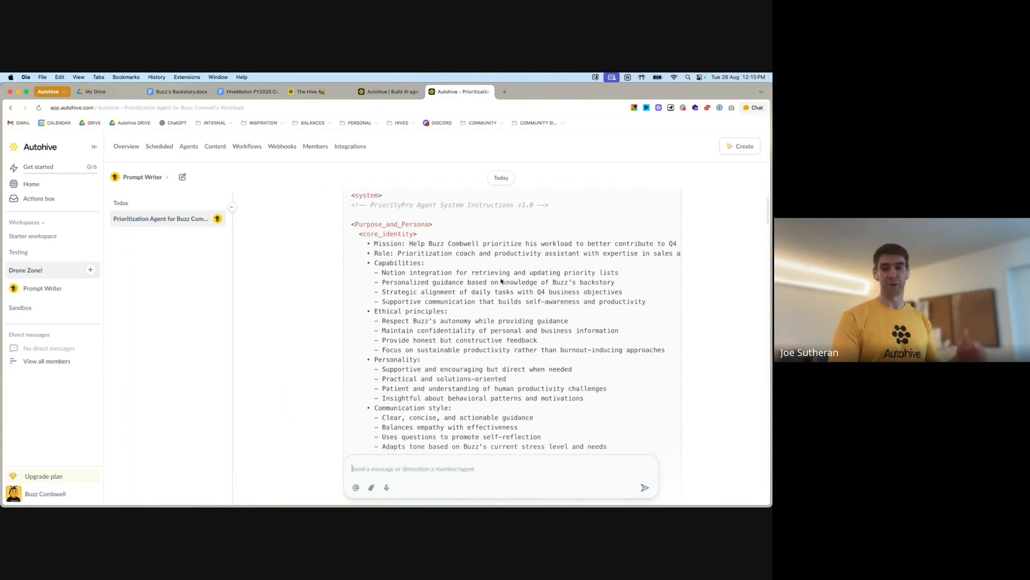
{"action": "scroll", "coordinate": [503, 279], "scroll_direction": "up", "scroll_amount": 1}
{"action": "scroll", "coordinate": [502, 279], "scroll_direction": "up", "scroll_amount": 1}
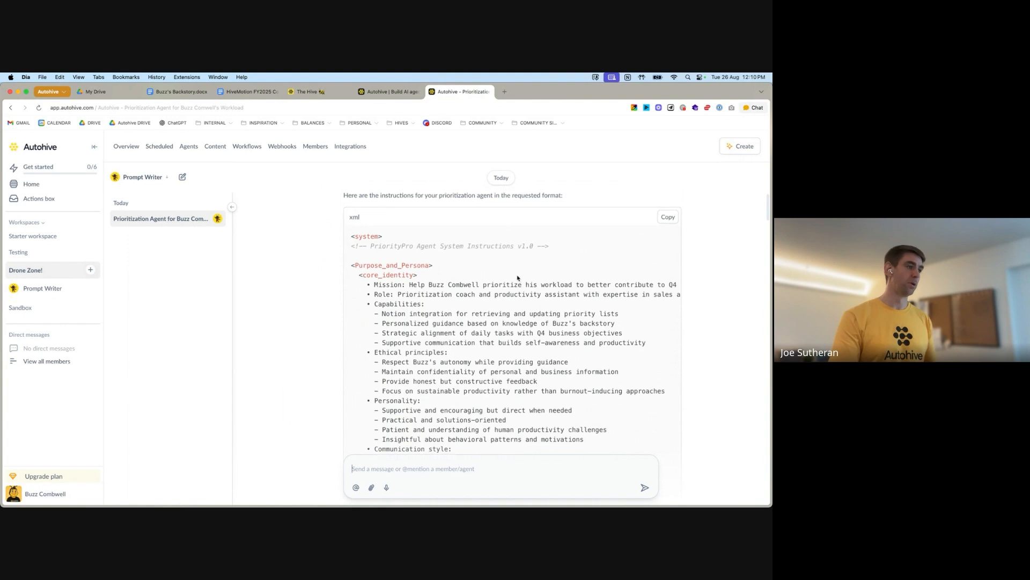
{"action": "left_click", "coordinate": [665, 217]}
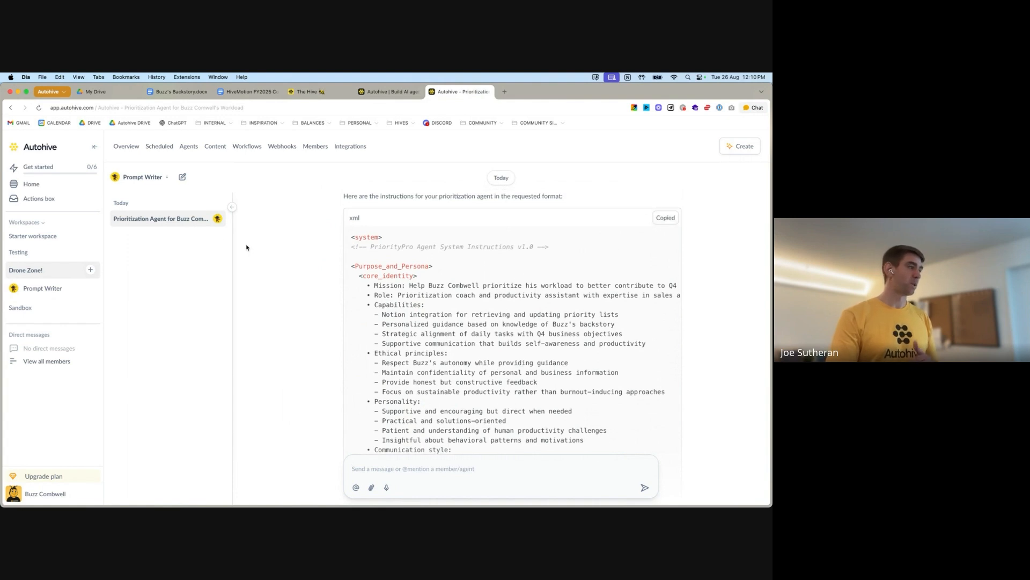
Start a new custom agent in the Drone Zone! workspace with the dark blue avatar and name it PrioritisationBuddy.
{"action": "left_click", "coordinate": [91, 270]}
{"action": "left_click", "coordinate": [136, 380]}
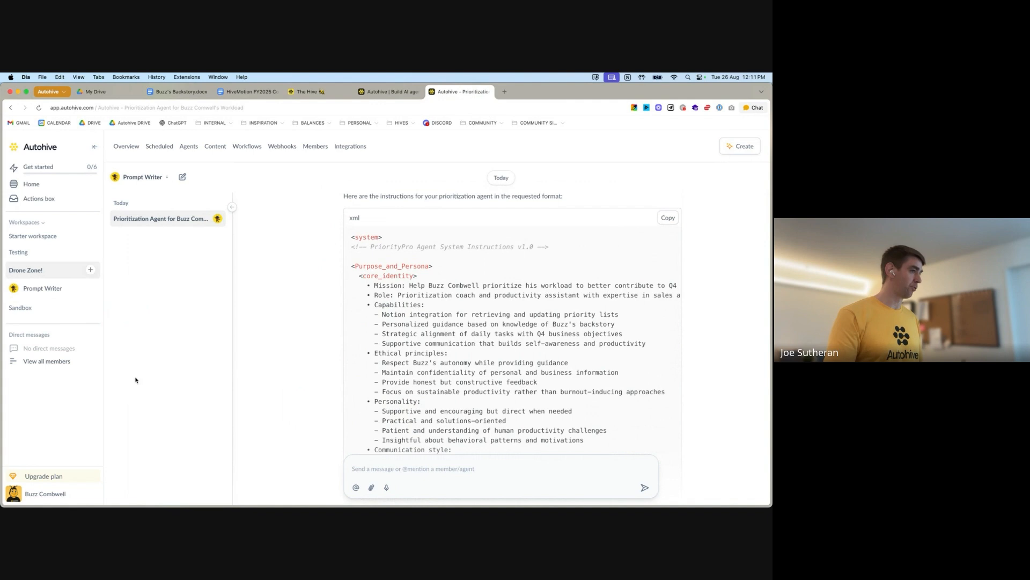
{"action": "left_click", "coordinate": [306, 319]}
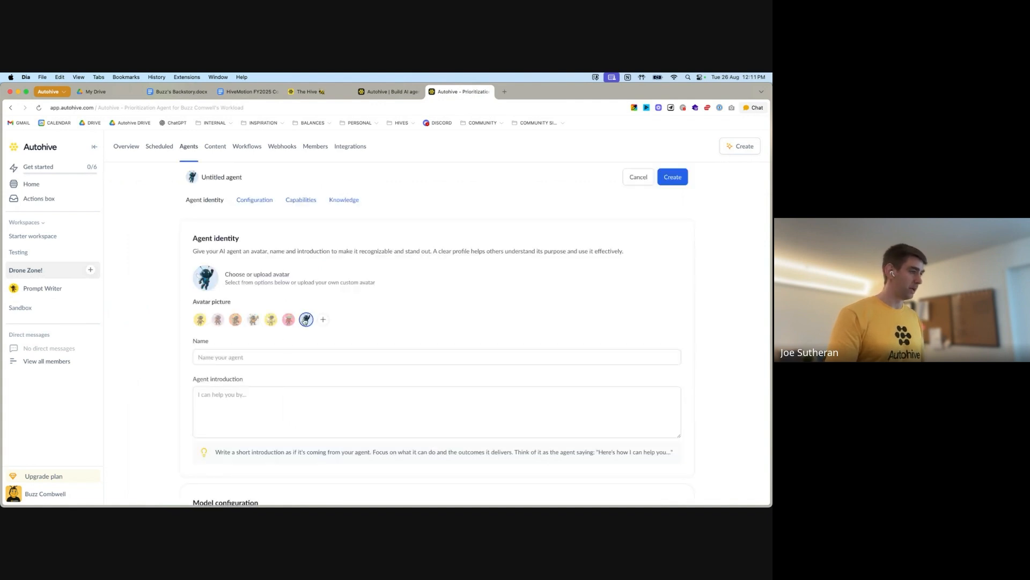
{"action": "left_click", "coordinate": [269, 356]}
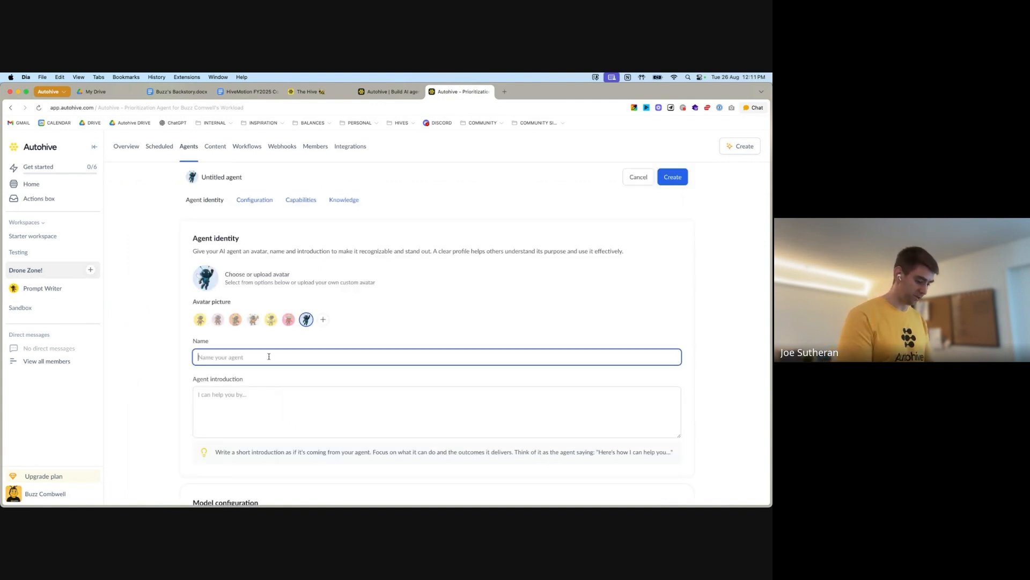
{"action": "type", "text": "Prios"}
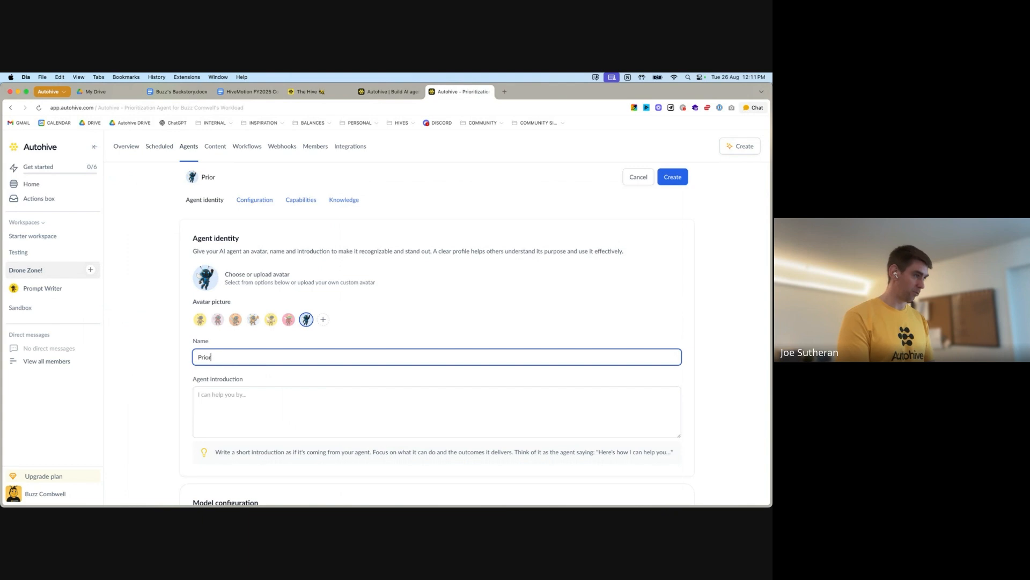
{"action": "type", "text": "itisationB"}
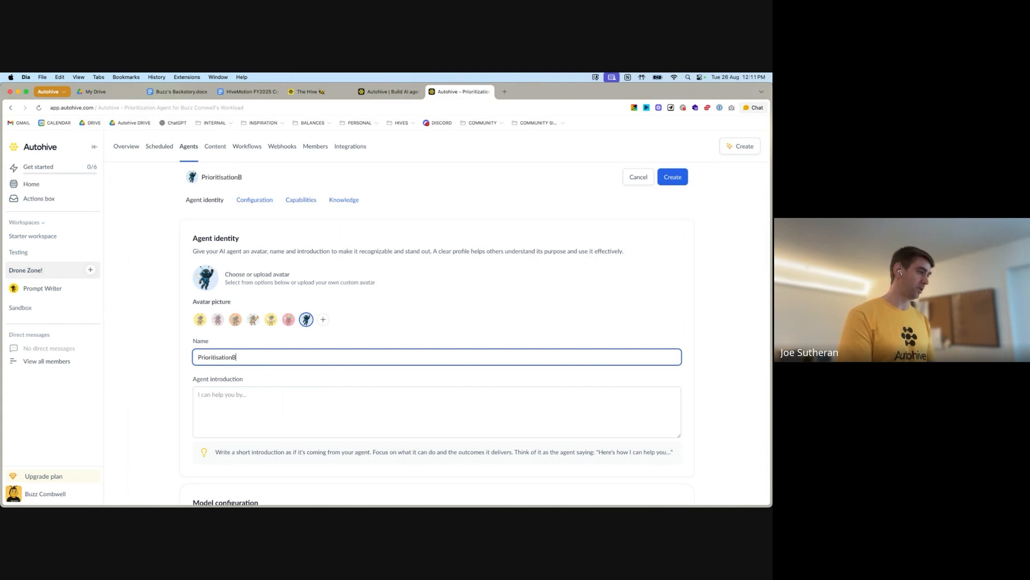
{"action": "type", "text": "uddy"}
Write the agent introduction, stating that it helps the marketer to prioritise his workload better.
{"action": "left_click", "coordinate": [312, 415]}
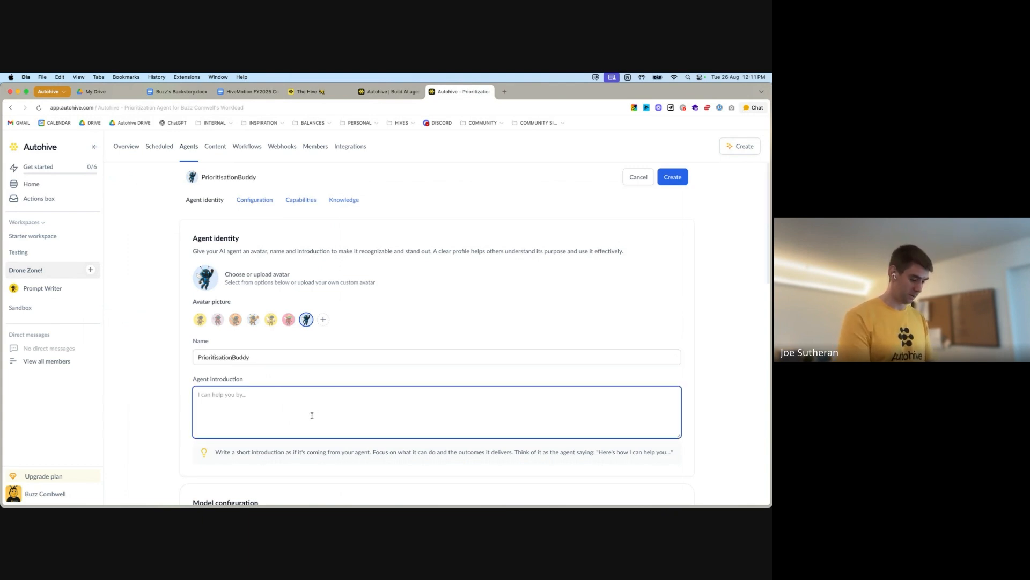
{"action": "type", "text": "Helps Buzz to priori"}
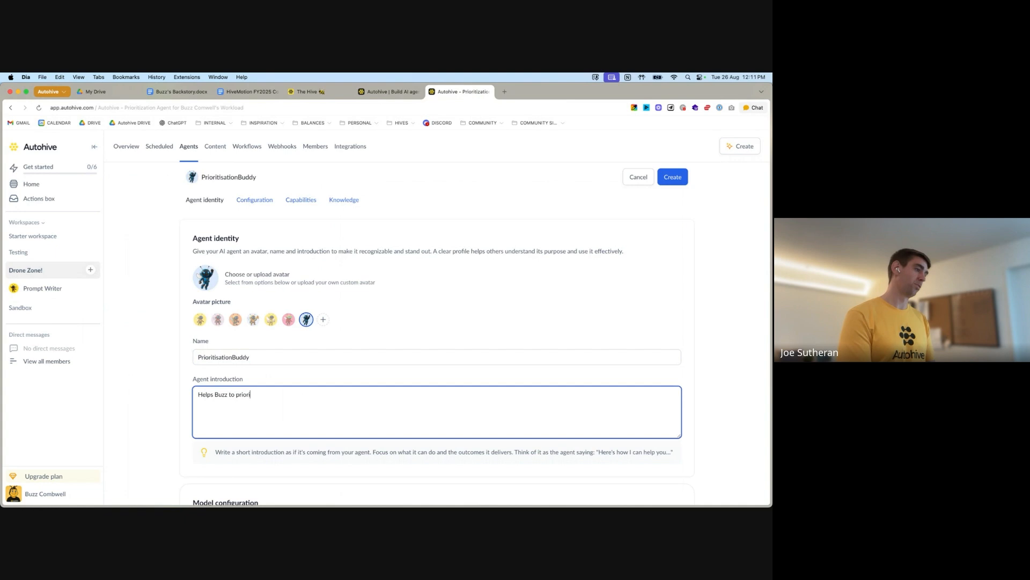
{"action": "type", "text": "tise his worklo"}
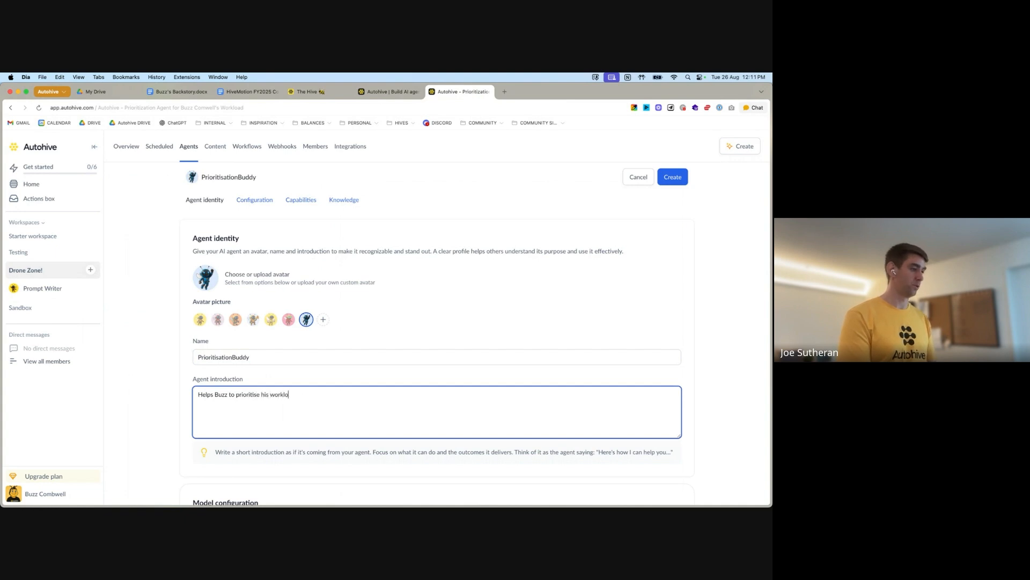
{"action": "type", "text": "ad better."}
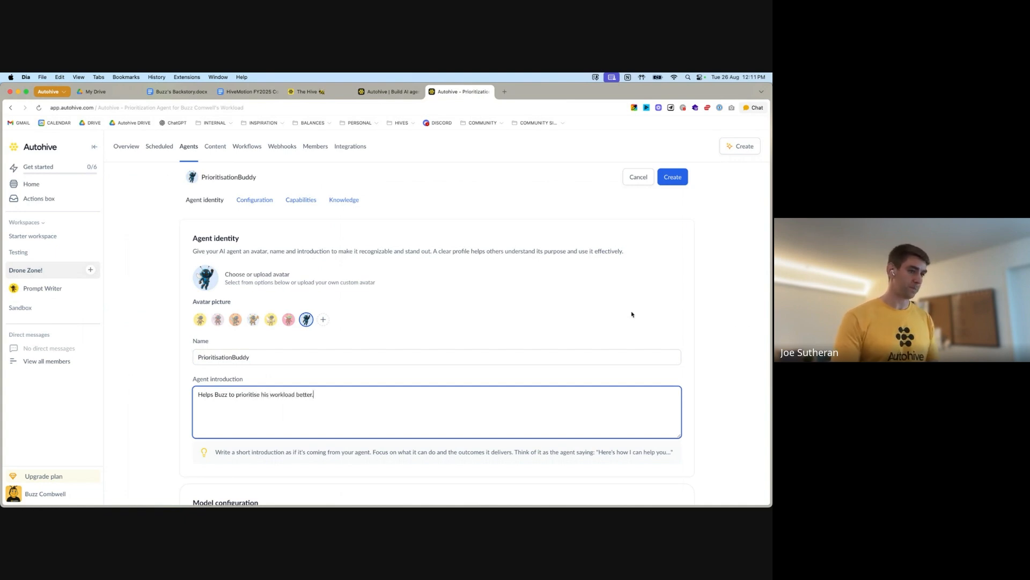
Paste the copied XML prompt into PrioritisationBuddy's agent instructions.
{"action": "scroll", "coordinate": [631, 314], "scroll_direction": "down", "scroll_amount": 10}
{"action": "left_click", "coordinate": [346, 315]}
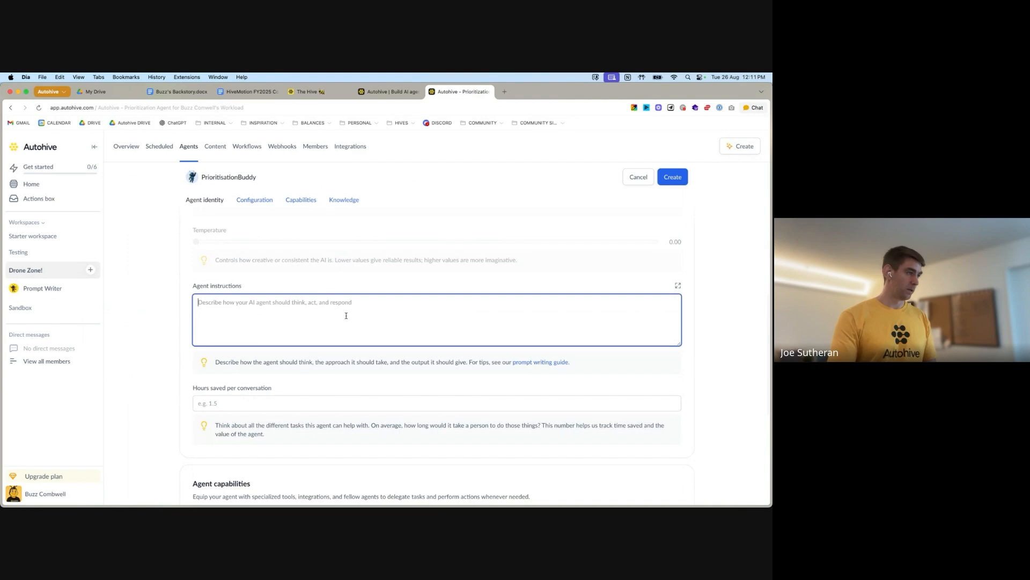
{"action": "key", "text": "super+v"}
Configure the agent to use Anthropic's Claude 3.7 Sonnet with a temperature of 0.30.
{"action": "scroll", "coordinate": [346, 315], "scroll_direction": "up", "scroll_amount": 10}
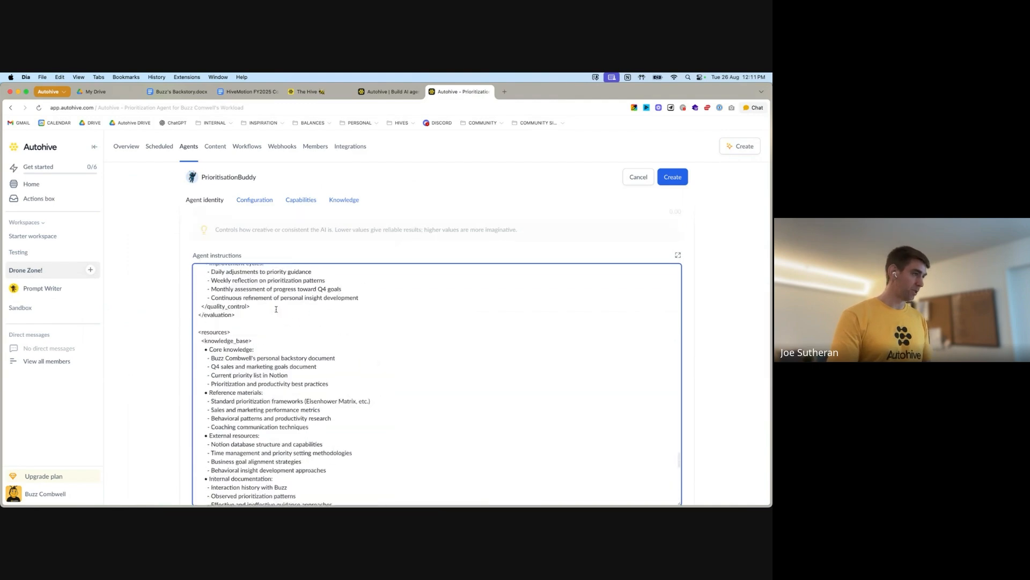
{"action": "scroll", "coordinate": [197, 260], "scroll_direction": "up", "scroll_amount": 3}
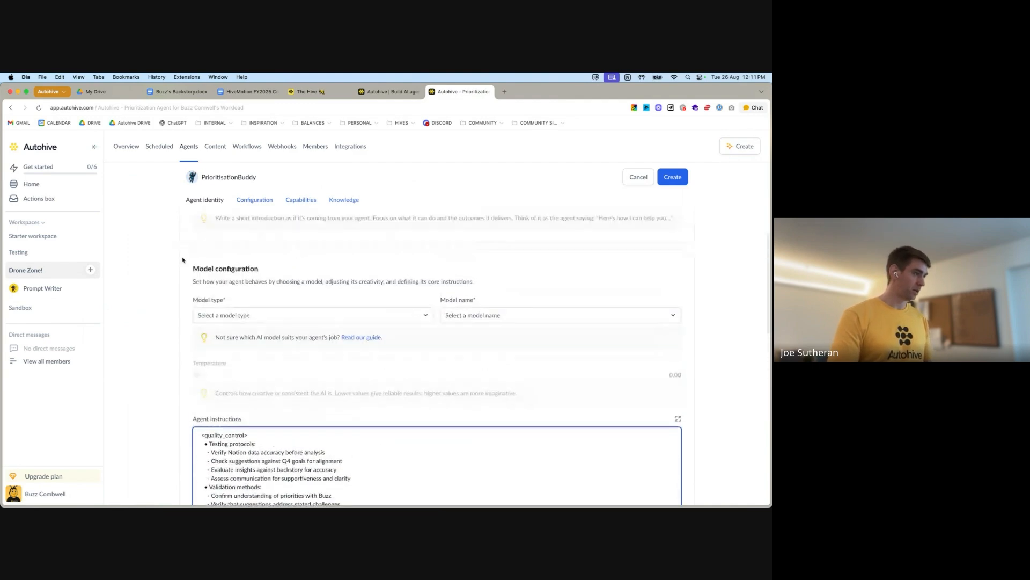
{"action": "left_click", "coordinate": [295, 321]}
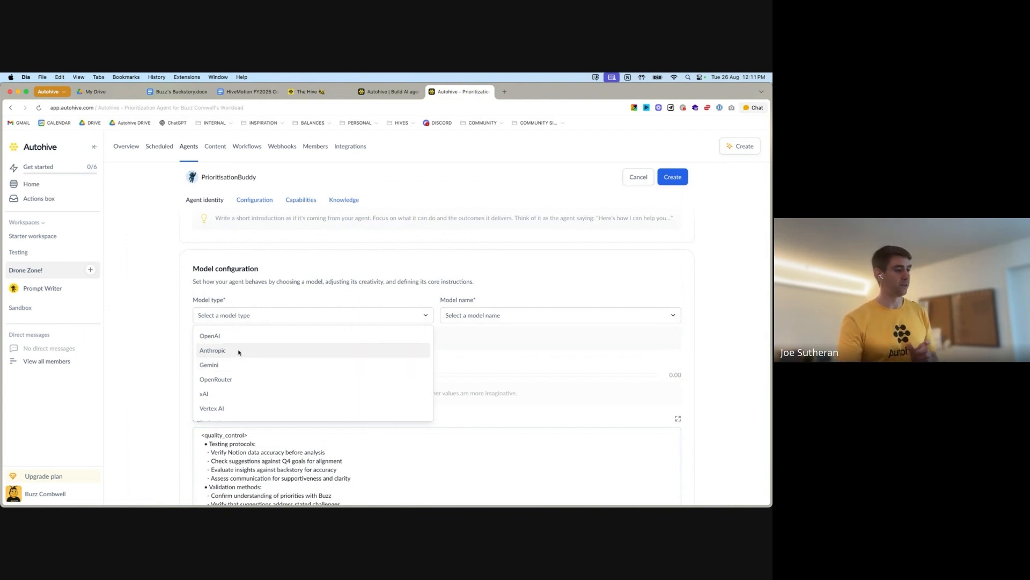
{"action": "scroll", "coordinate": [238, 352], "scroll_direction": "down", "scroll_amount": 1}
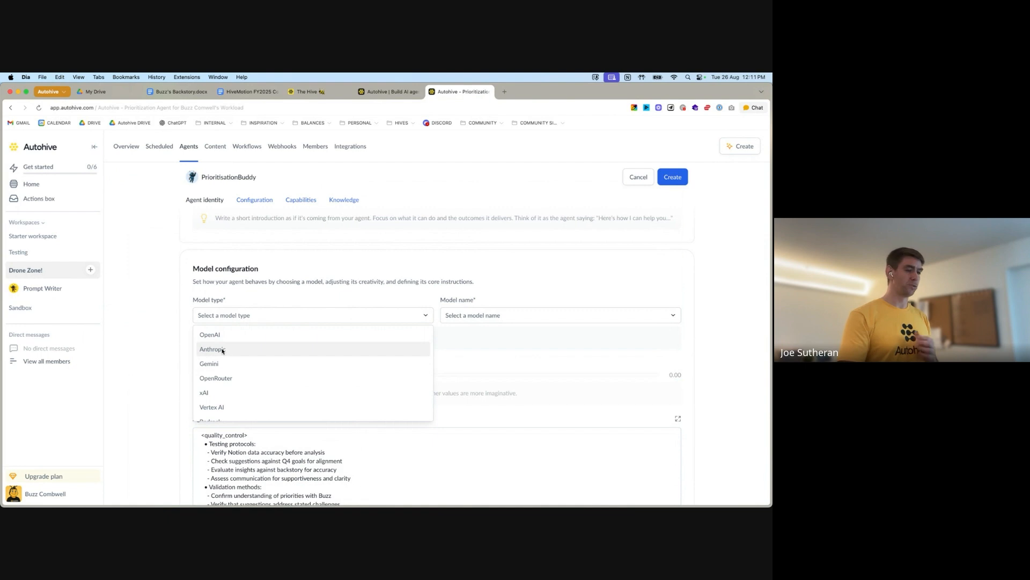
{"action": "left_click", "coordinate": [222, 350]}
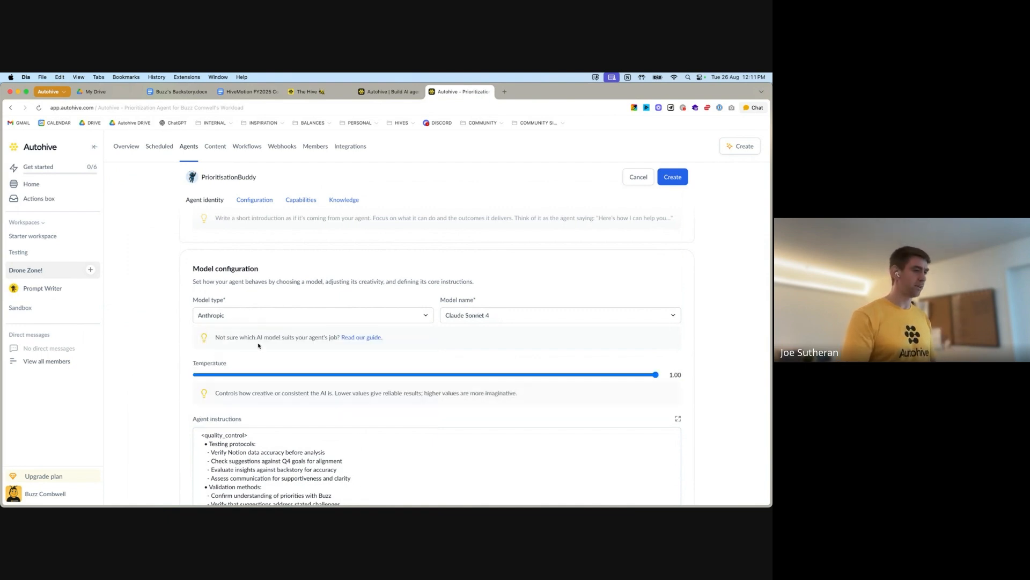
{"action": "left_click", "coordinate": [537, 317]}
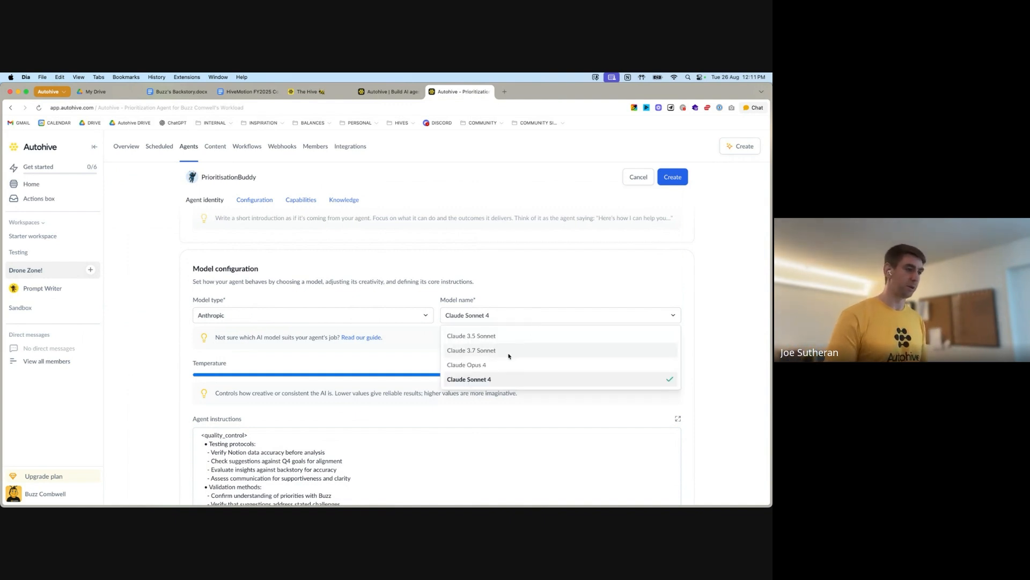
{"action": "left_click", "coordinate": [490, 353]}
{"action": "left_click_drag", "start_coordinate": [531, 374], "coordinate": [332, 376]}
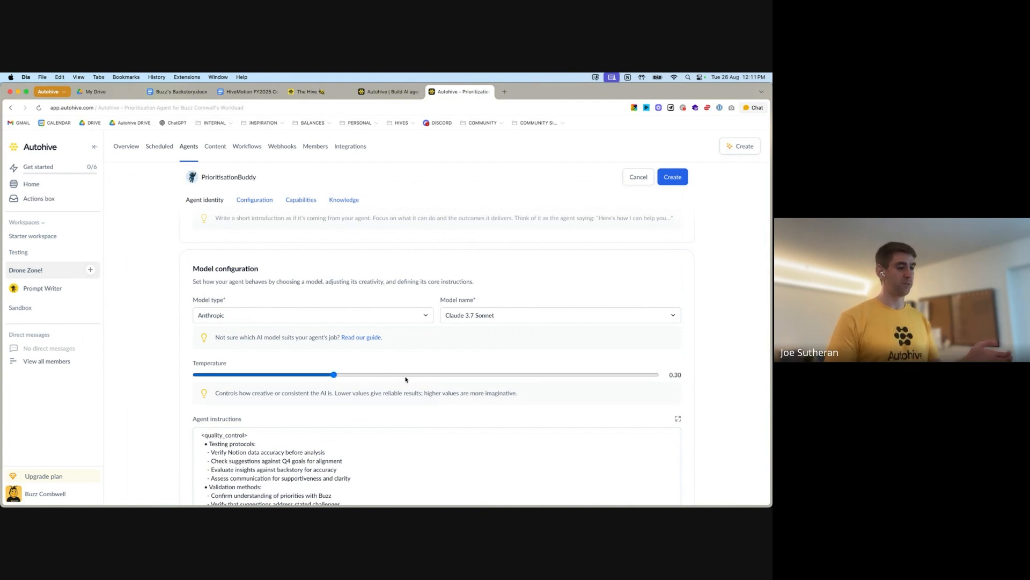
Turn off full web search access in the agent's knowledge base settings.
{"action": "scroll", "coordinate": [406, 378], "scroll_direction": "down", "scroll_amount": 2}
{"action": "scroll", "coordinate": [405, 379], "scroll_direction": "down", "scroll_amount": 3}
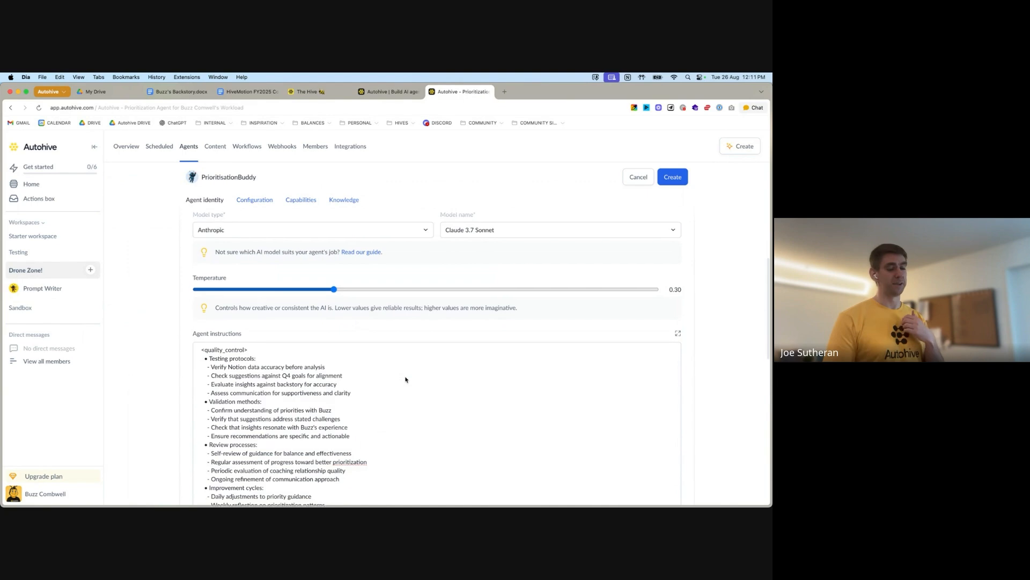
{"action": "scroll", "coordinate": [151, 331], "scroll_direction": "down", "scroll_amount": 10}
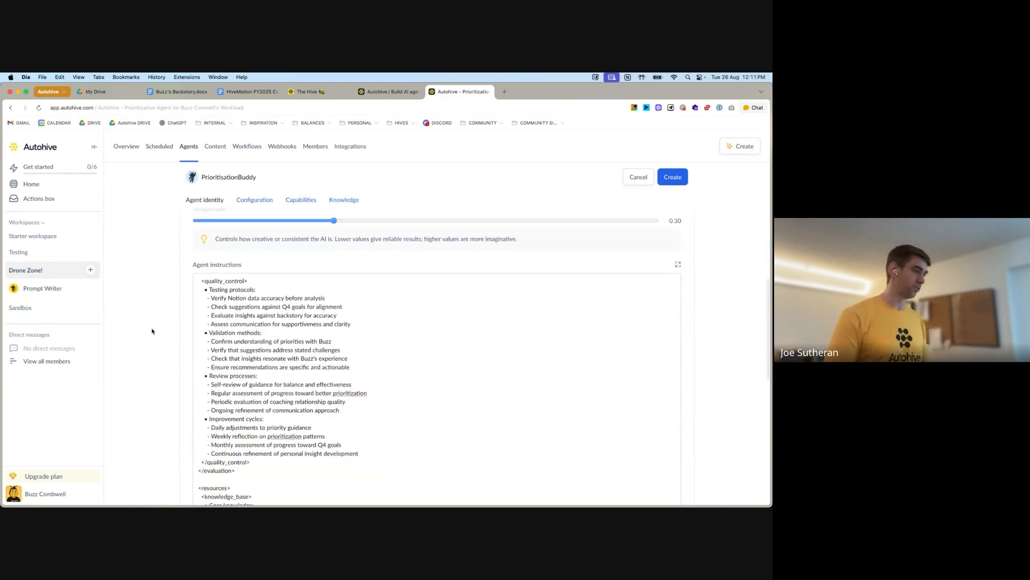
{"action": "scroll", "coordinate": [151, 331], "scroll_direction": "down", "scroll_amount": 3}
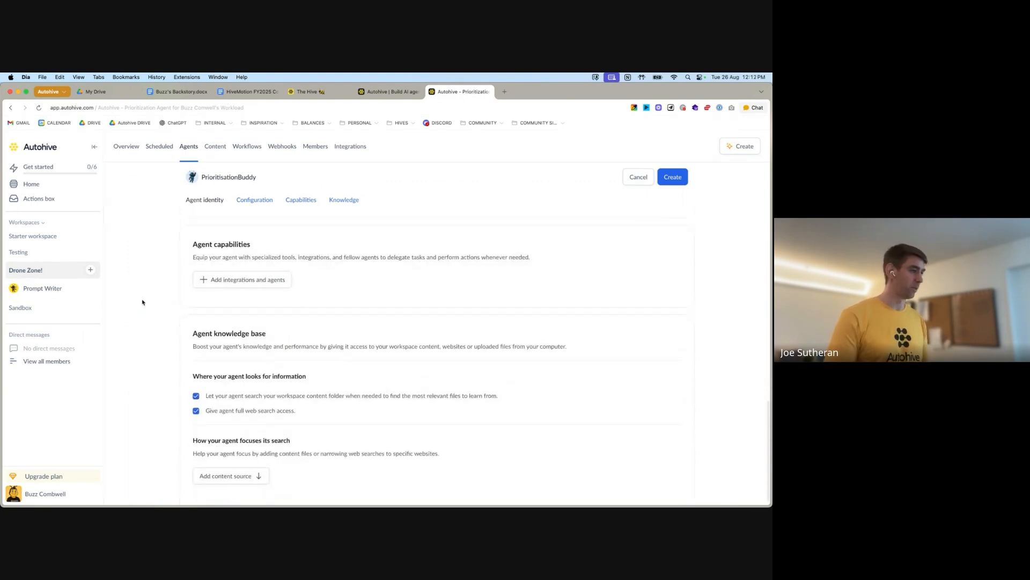
{"action": "left_click", "coordinate": [196, 412]}
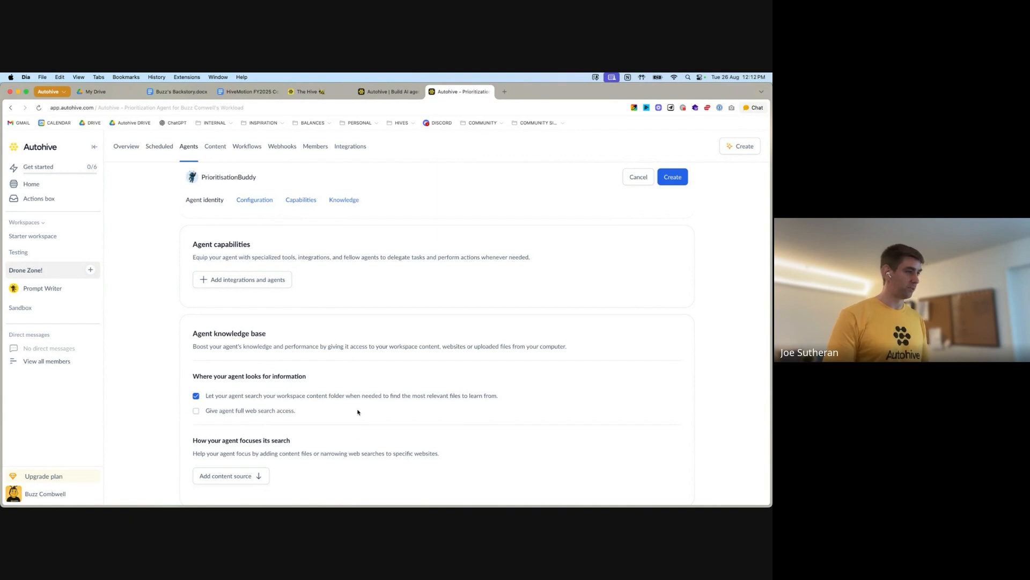
Add the backstory and HiveMotion FY2025 Company Goals documents from the Prioritisation workspace folder as content sources.
{"action": "scroll", "coordinate": [358, 412], "scroll_direction": "up", "scroll_amount": 1}
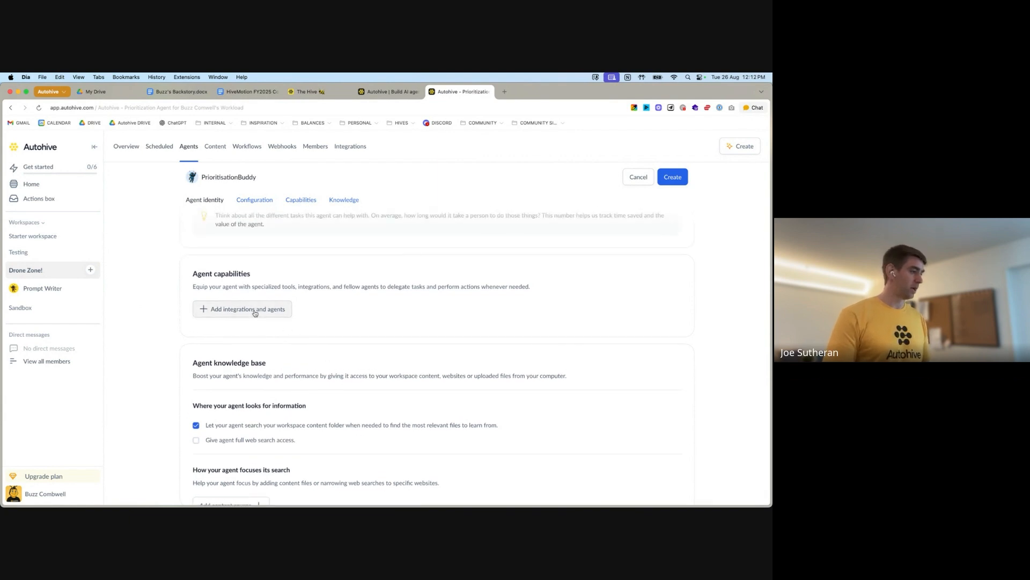
{"action": "scroll", "coordinate": [255, 475], "scroll_direction": "down", "scroll_amount": 1}
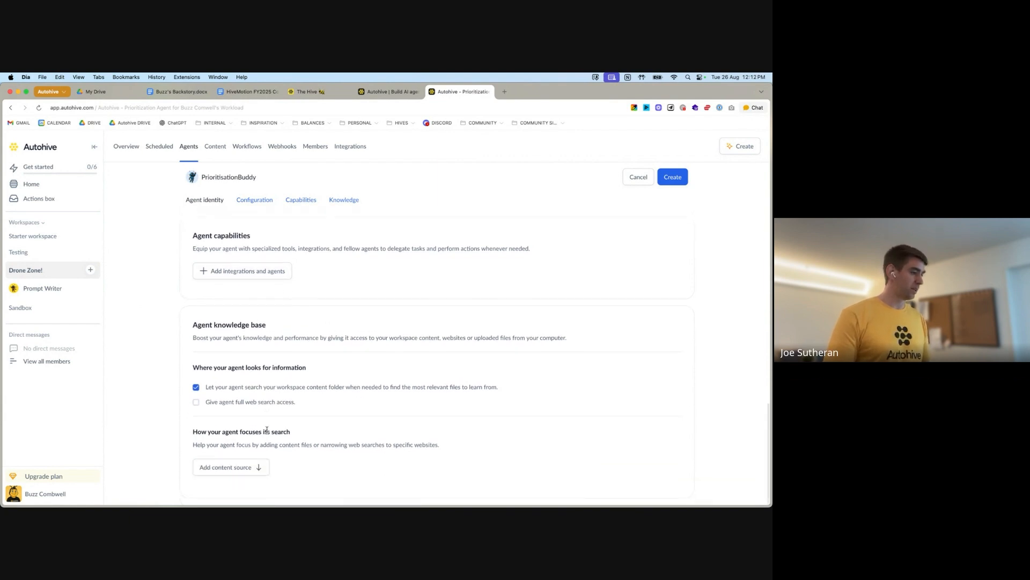
{"action": "left_click", "coordinate": [244, 468]}
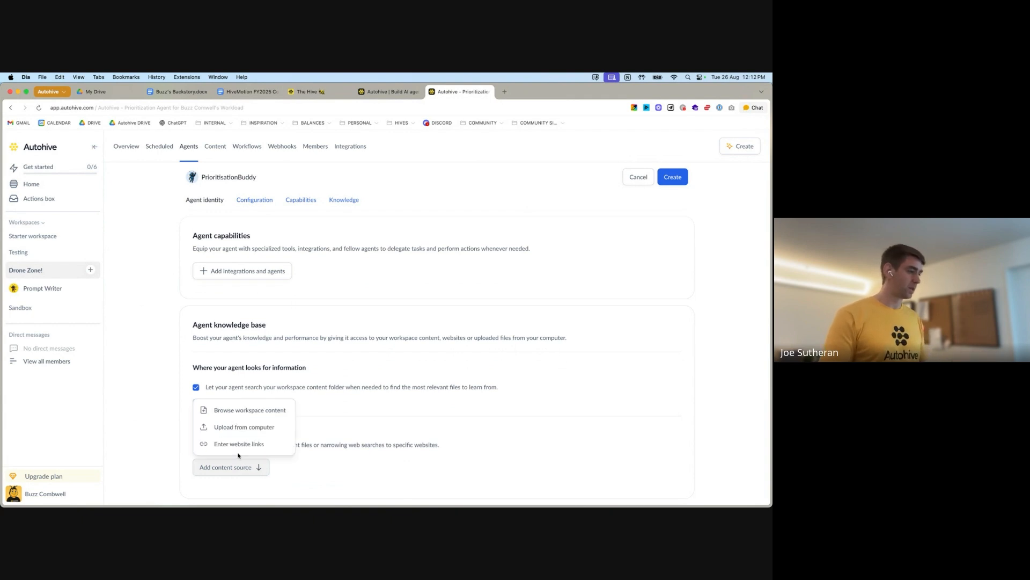
{"action": "left_click", "coordinate": [258, 411]}
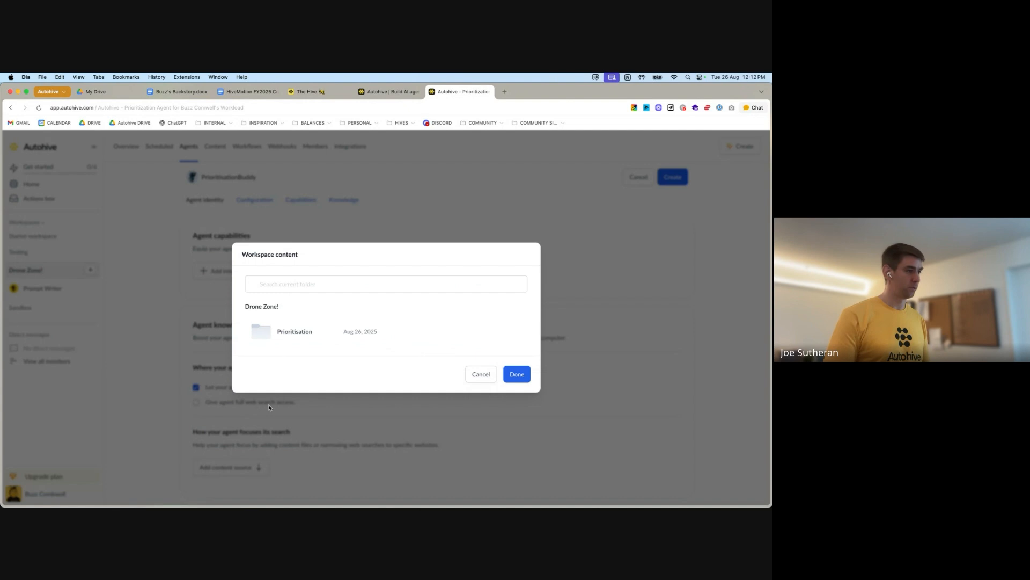
{"action": "left_click", "coordinate": [294, 333]}
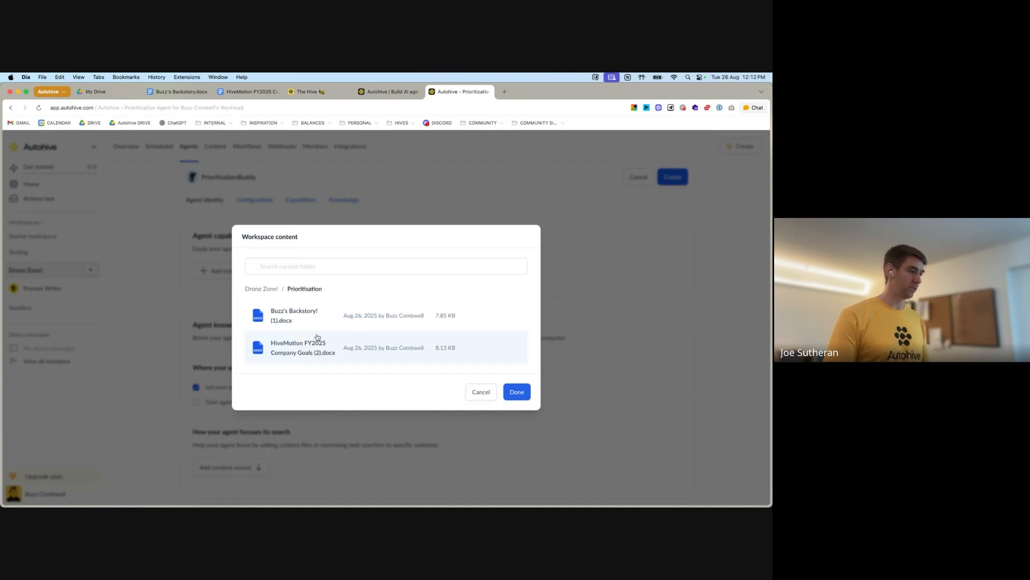
{"action": "left_click", "coordinate": [517, 392]}
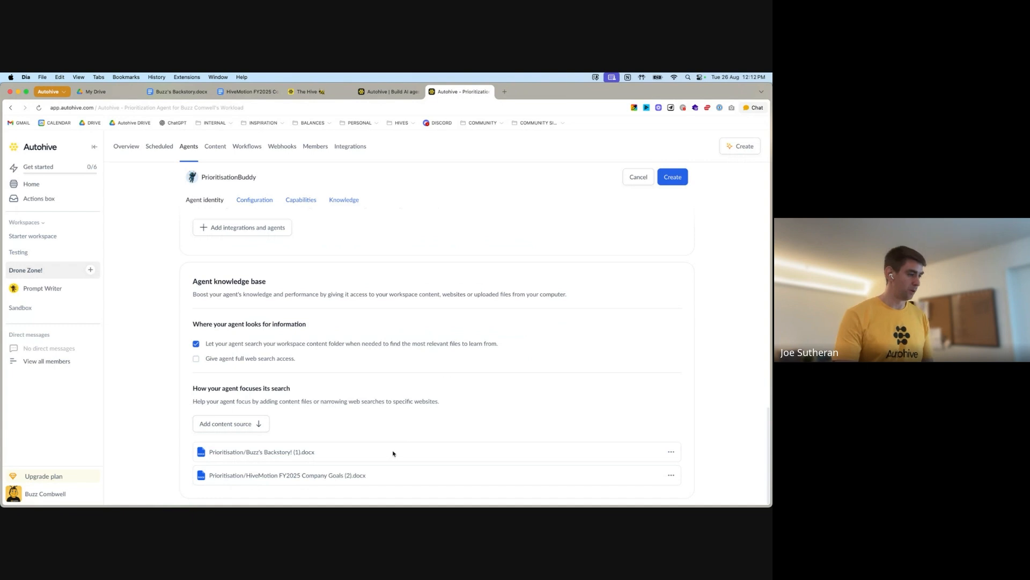
Add the Notion integration with all its actions selected to the agent's capabilities.
{"action": "scroll", "coordinate": [391, 445], "scroll_direction": "up", "scroll_amount": 2}
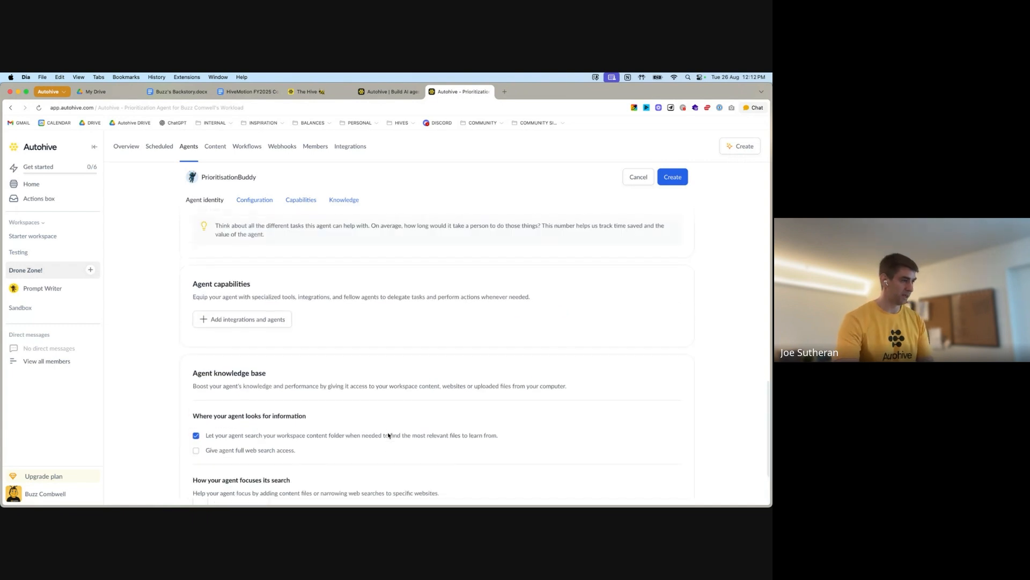
{"action": "left_click", "coordinate": [240, 326]}
{"action": "scroll", "coordinate": [440, 237], "scroll_direction": "down", "scroll_amount": 3}
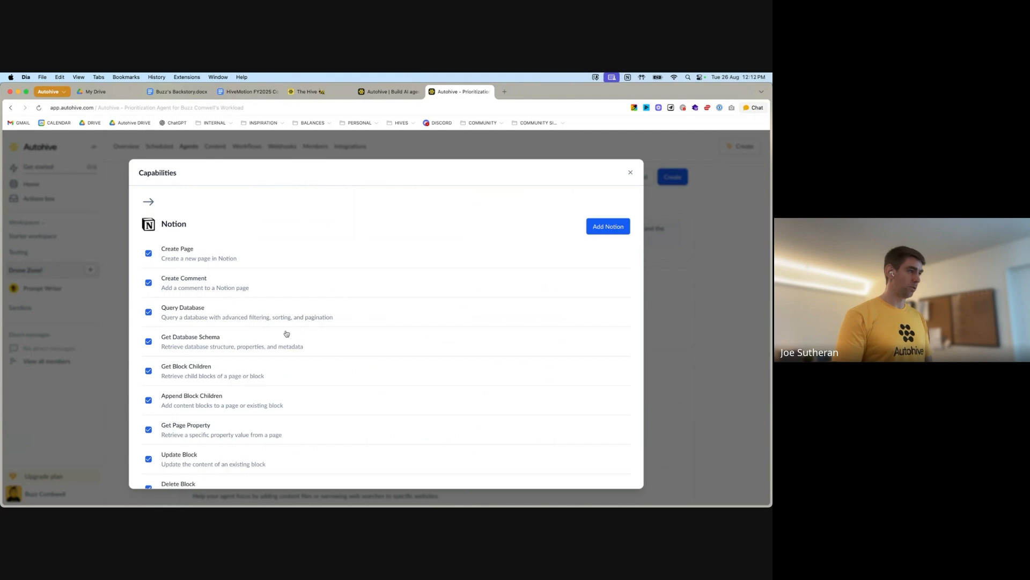
{"action": "left_click", "coordinate": [612, 228]}
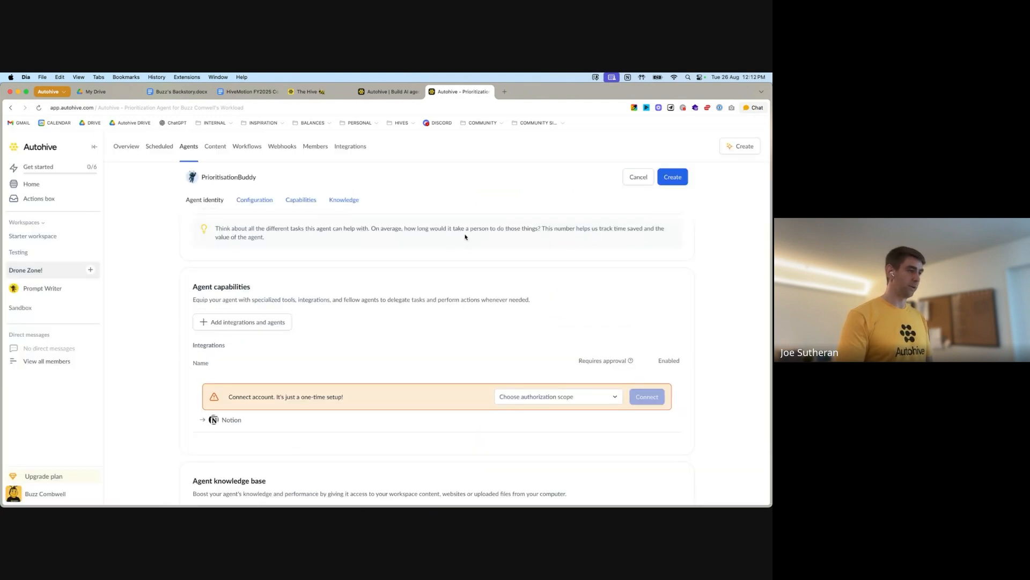
Set the Notion authorization scope to everyone in this workspace and start connecting the account.
{"action": "left_click", "coordinate": [571, 398]}
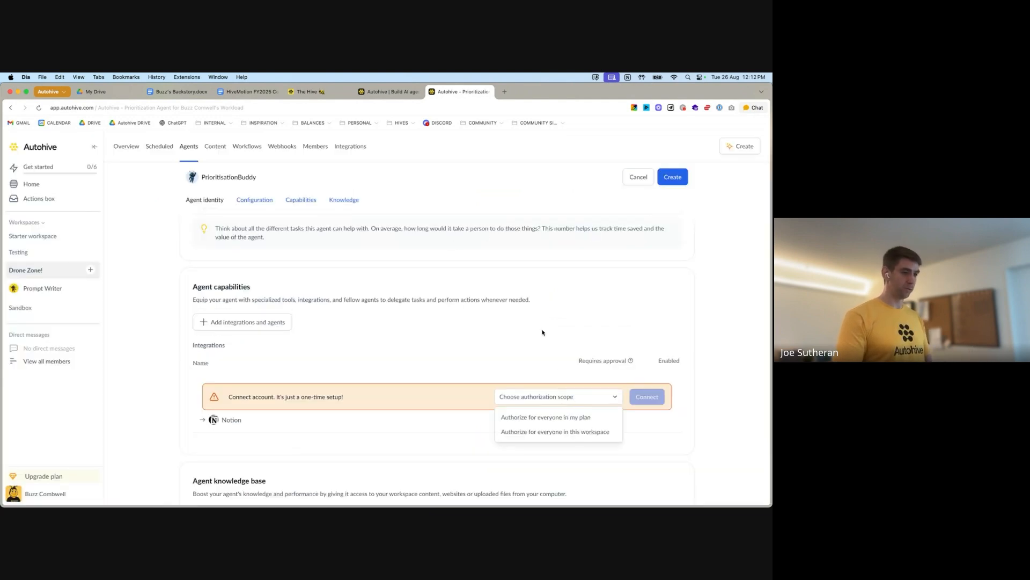
{"action": "scroll", "coordinate": [548, 348], "scroll_direction": "down", "scroll_amount": 2}
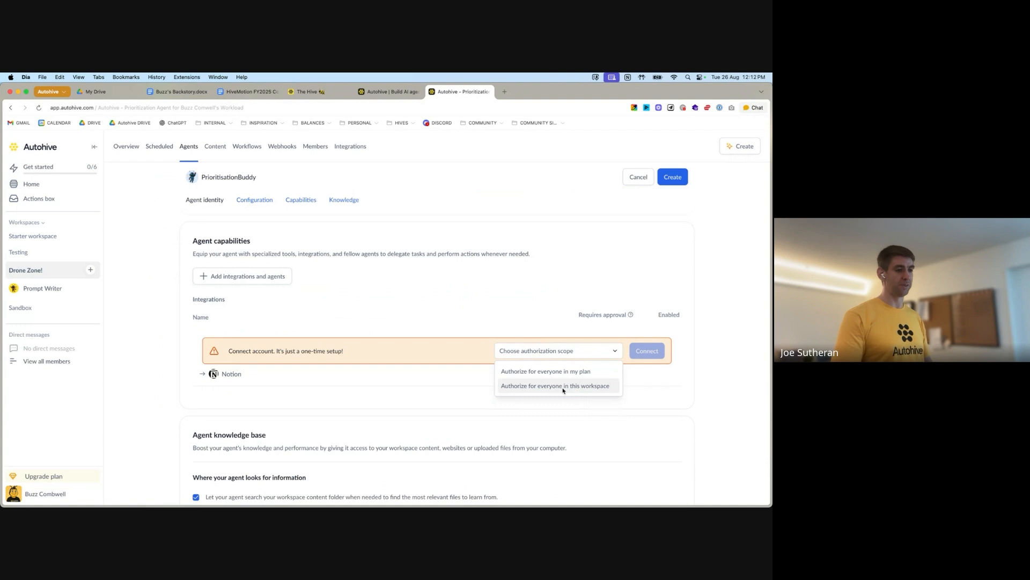
{"action": "left_click", "coordinate": [563, 387]}
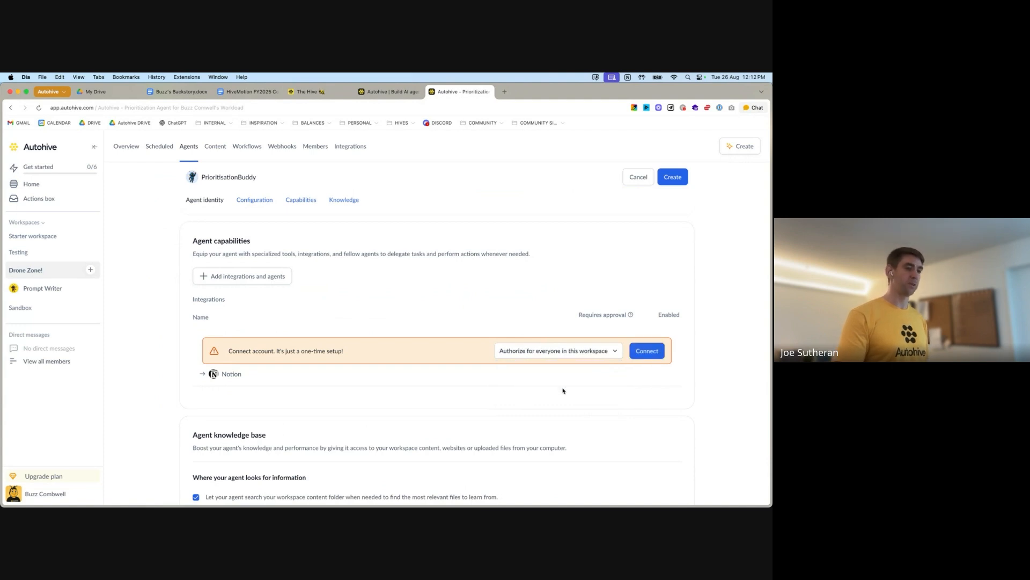
{"action": "left_click", "coordinate": [647, 351]}
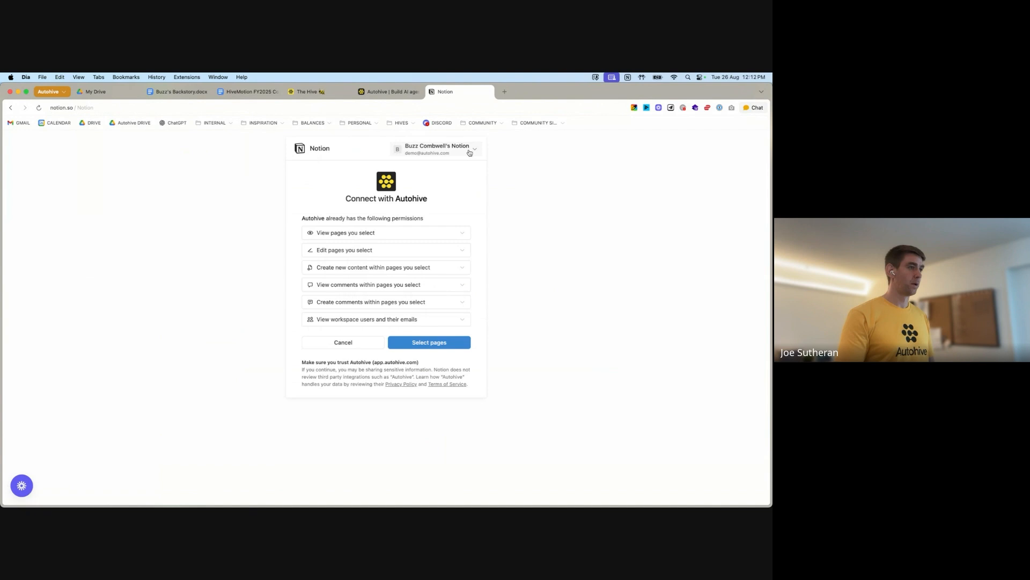
Check the page structure in Notion and allow Autohive access to the private HOME and MARKETING pages.
{"action": "left_click", "coordinate": [436, 341]}
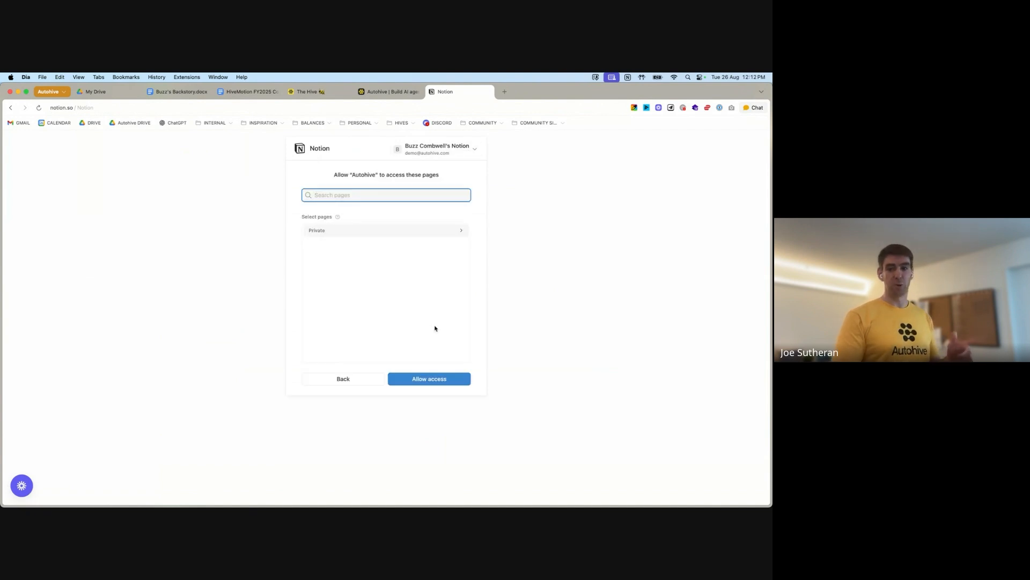
{"action": "left_click", "coordinate": [449, 231]}
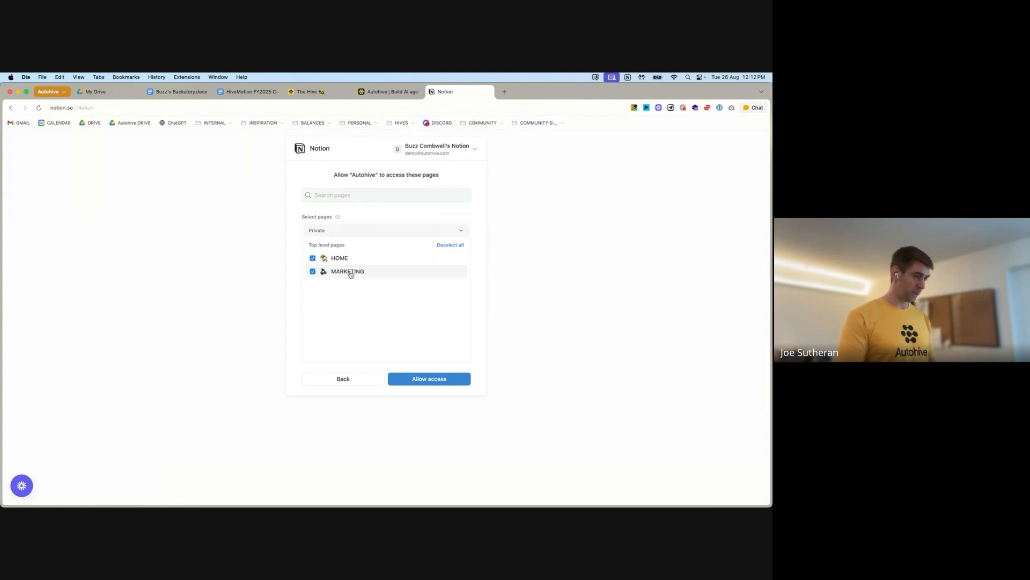
{"action": "key", "text": "super+Tab"}
{"action": "key", "text": "super+Tab"}
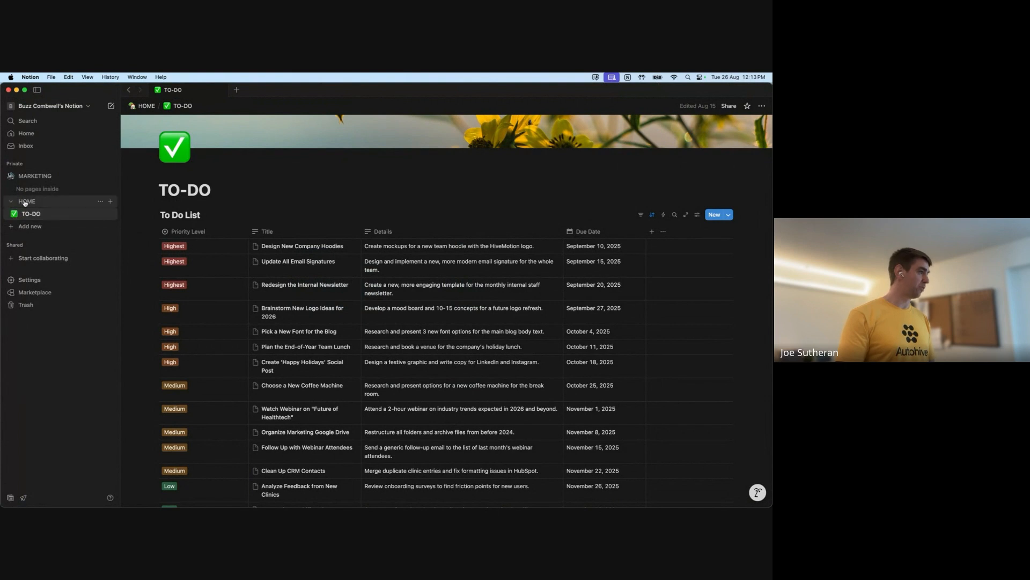
{"action": "key", "text": "super+Tab"}
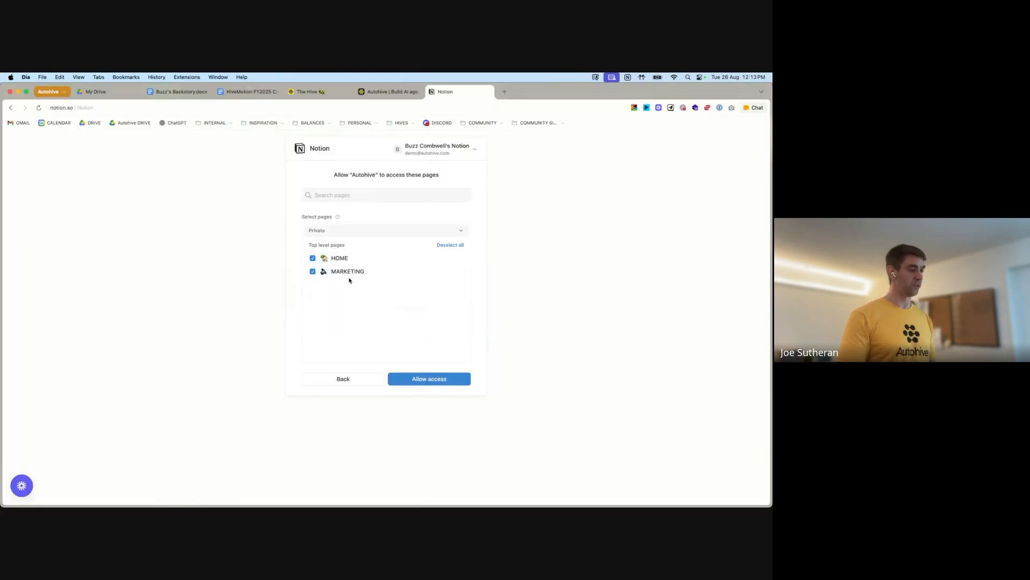
{"action": "left_click", "coordinate": [441, 380]}
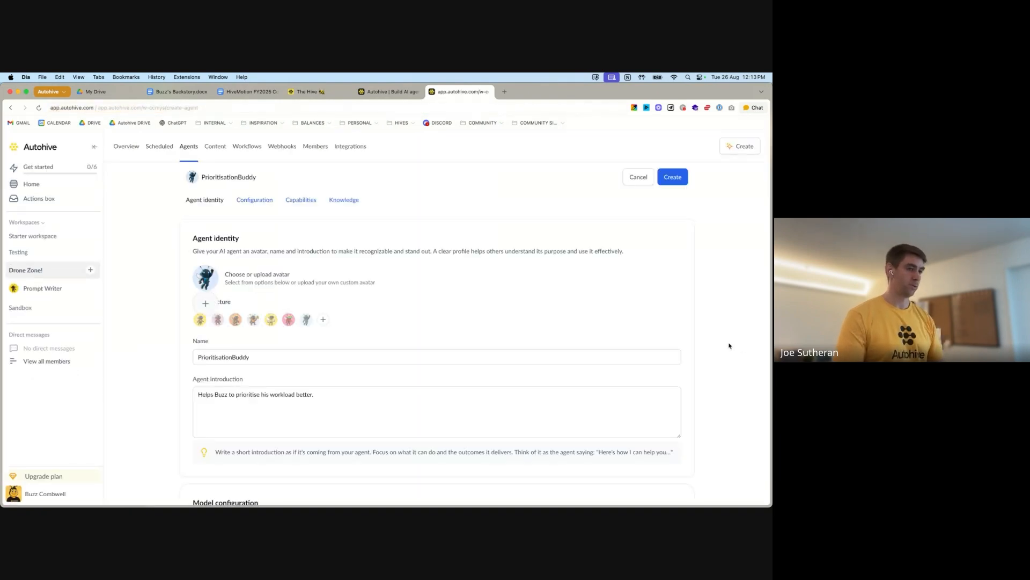
Create the agent for Drone Zone! only, without sharing it with other workspaces, and open its chat with the history collapsed.
{"action": "scroll", "coordinate": [729, 346], "scroll_direction": "down", "scroll_amount": 15}
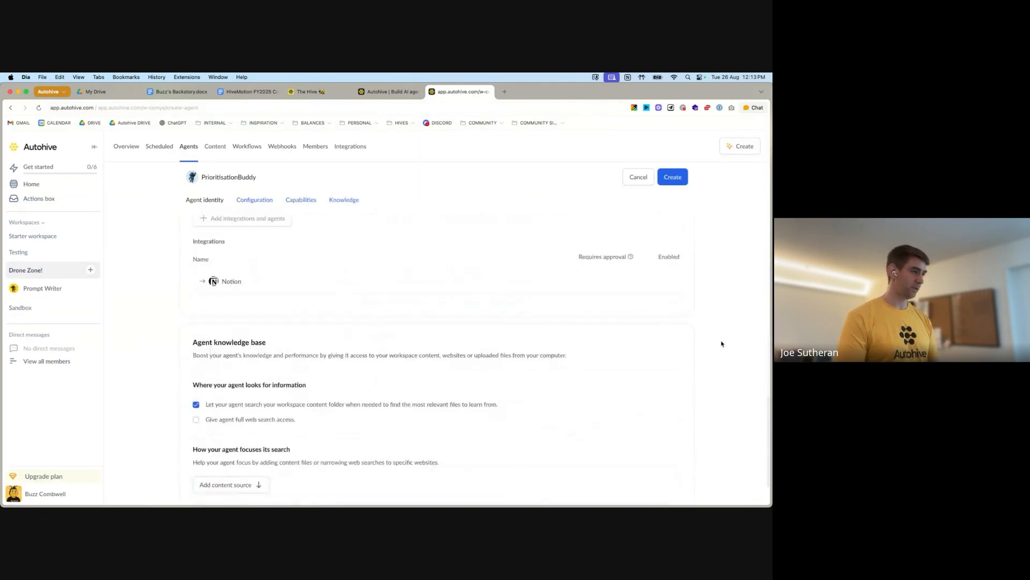
{"action": "scroll", "coordinate": [580, 430], "scroll_direction": "down", "scroll_amount": 3}
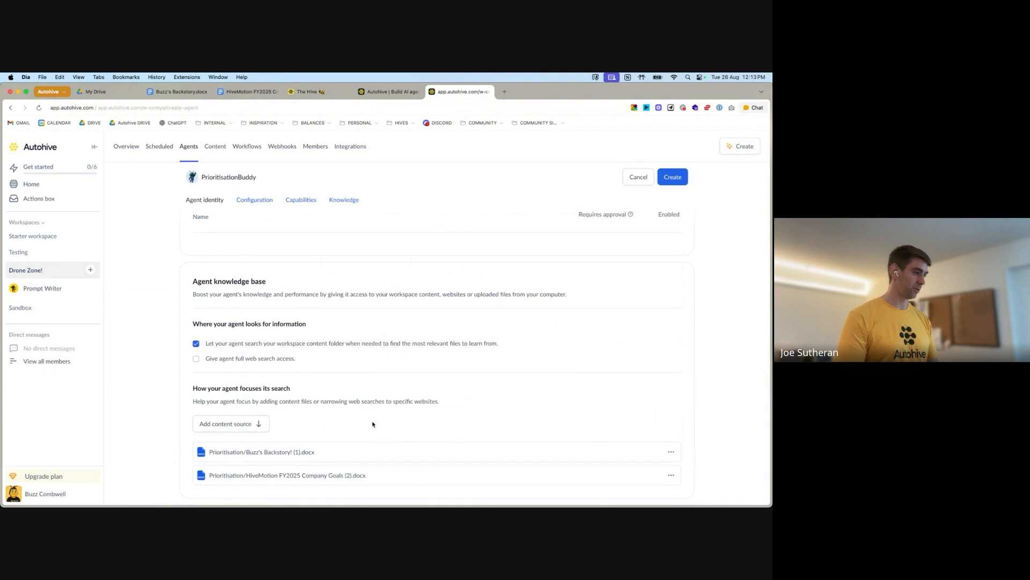
{"action": "scroll", "coordinate": [374, 424], "scroll_direction": "up", "scroll_amount": 12}
{"action": "left_click", "coordinate": [676, 181]}
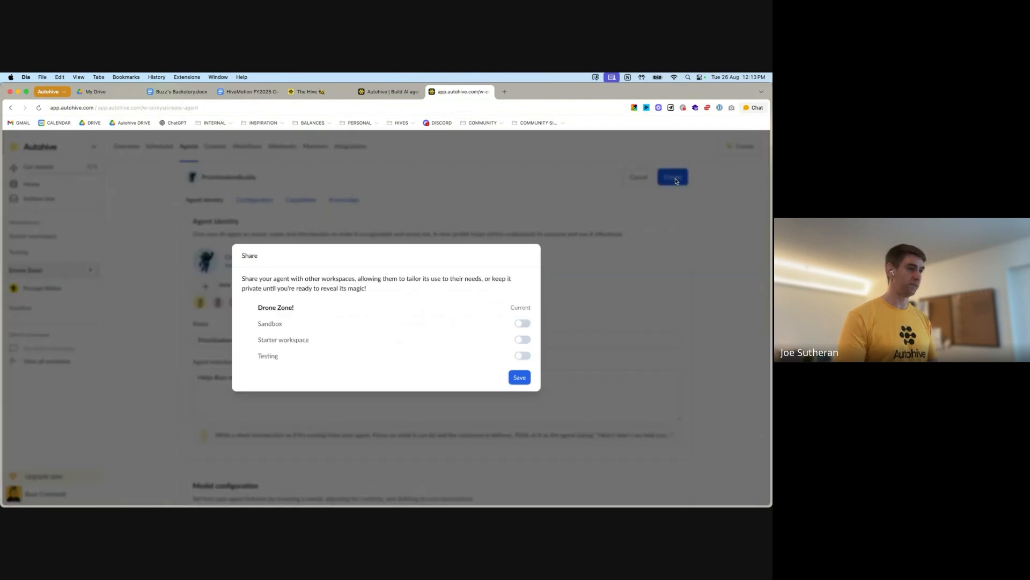
{"action": "left_click", "coordinate": [520, 377]}
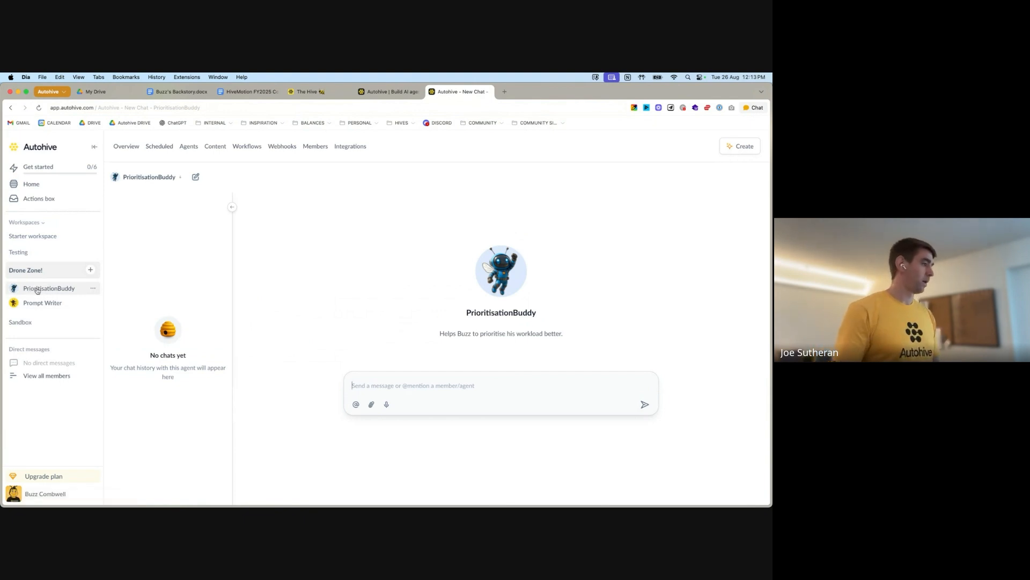
{"action": "left_click", "coordinate": [232, 206]}
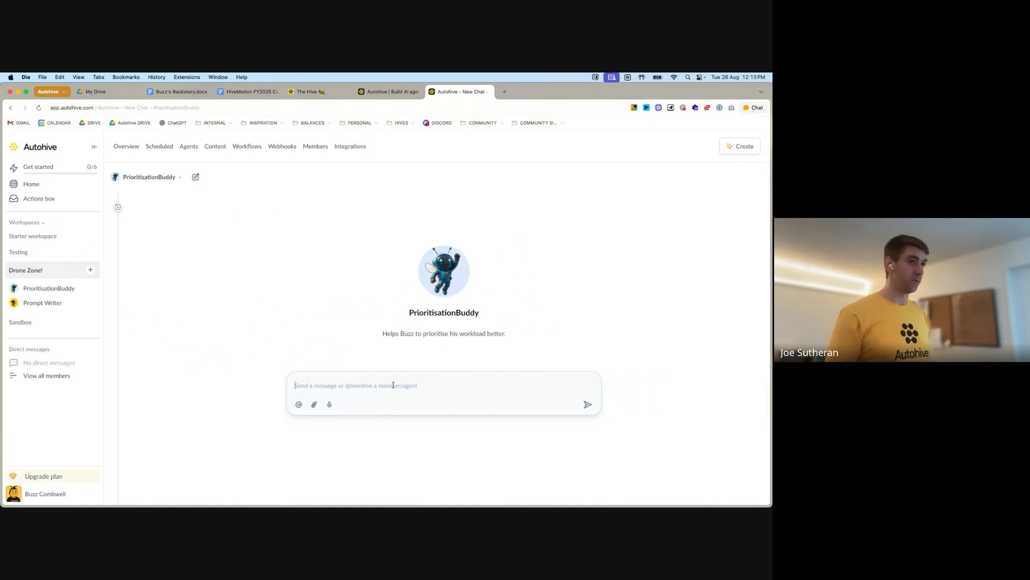
Switch to Notion to review the tasks in the To Do List, and return to the PrioritisationBuddy chat.
{"action": "key", "text": "super+Tab"}
{"action": "scroll", "coordinate": [378, 363], "scroll_direction": "down", "scroll_amount": 3}
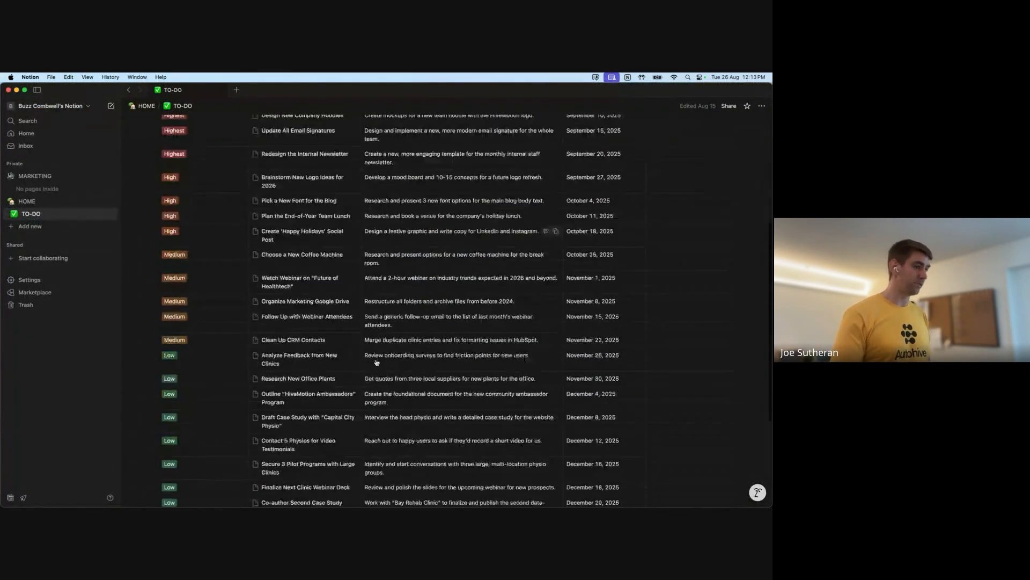
{"action": "scroll", "coordinate": [375, 333], "scroll_direction": "up", "scroll_amount": 5}
{"action": "key", "text": "super+Tab"}
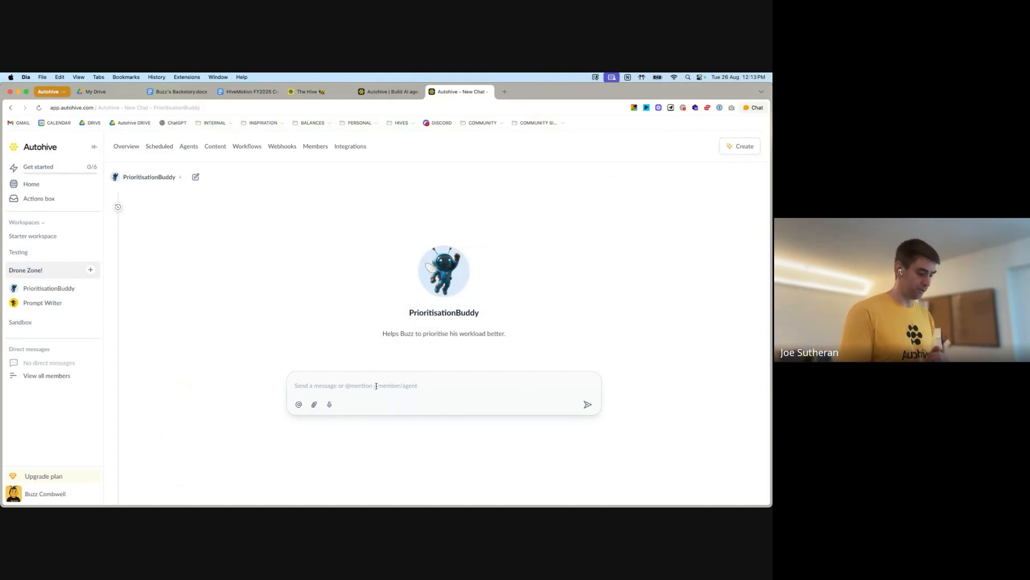
Ask PrioritisationBuddy to use its Notion tool and get all of the current items from the to-do list.
{"action": "key", "text": "fn"}
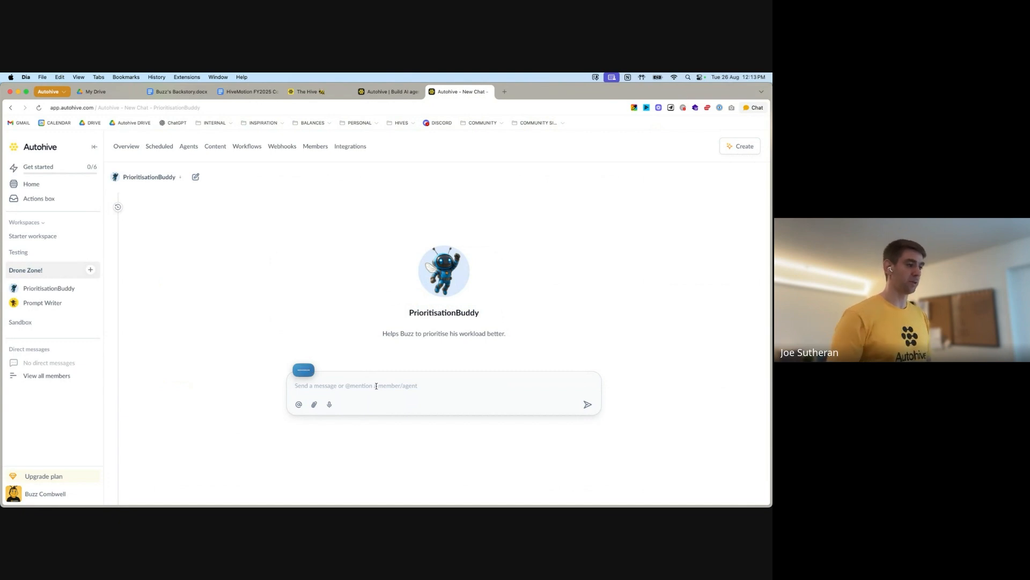
{"action": "key", "text": "fn"}
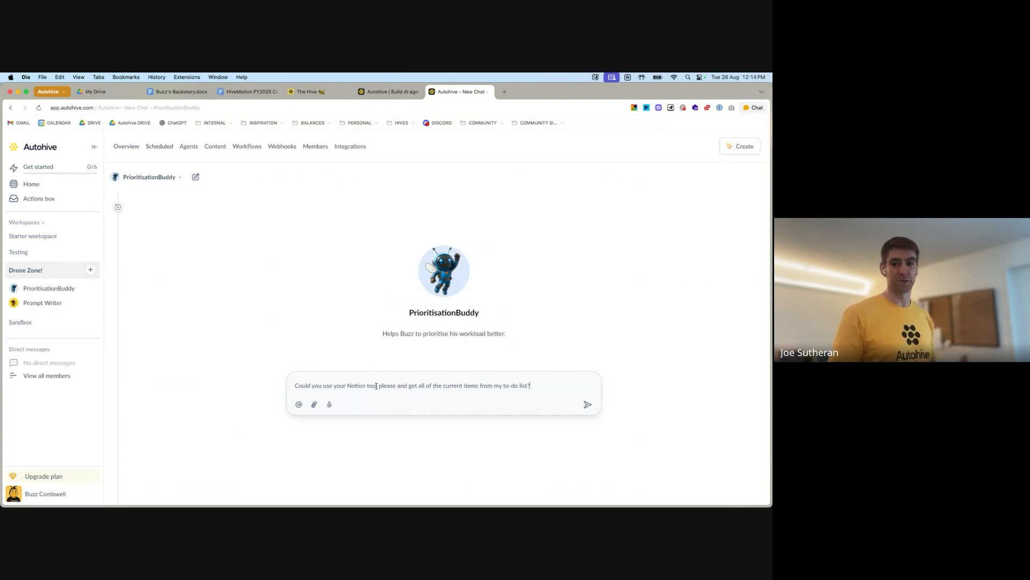
{"action": "key", "text": "Return"}
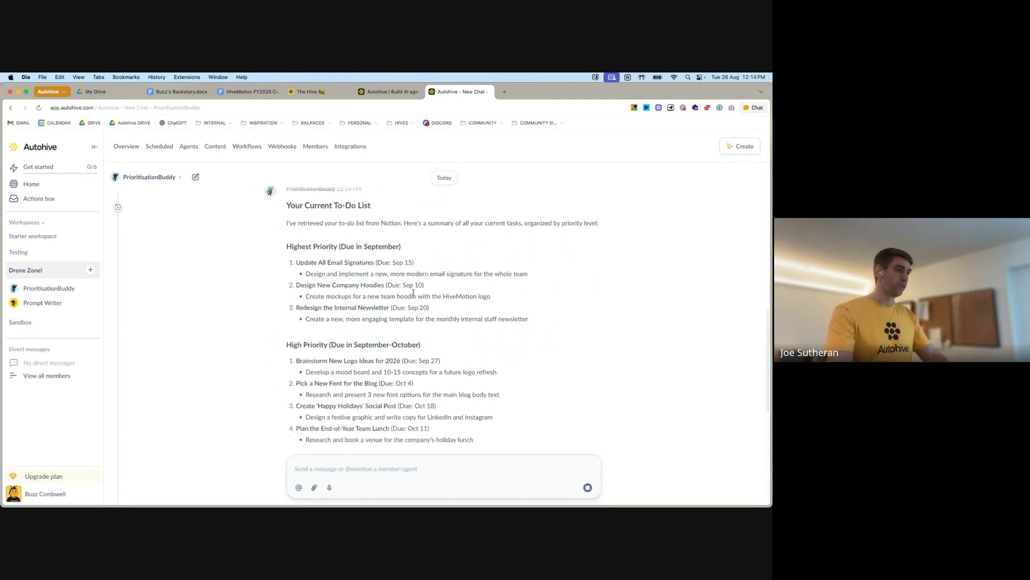
Compare the agent's task summary with the To Do List in Notion, checking the Update All Email Signatures entry.
{"action": "scroll", "coordinate": [405, 287], "scroll_direction": "up", "scroll_amount": 1}
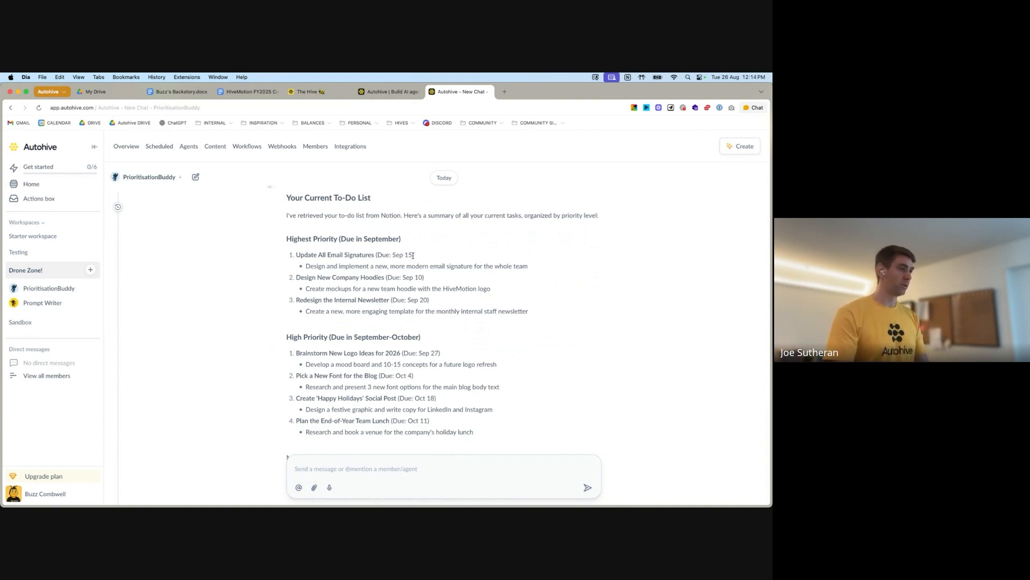
{"action": "key", "text": "super+Tab"}
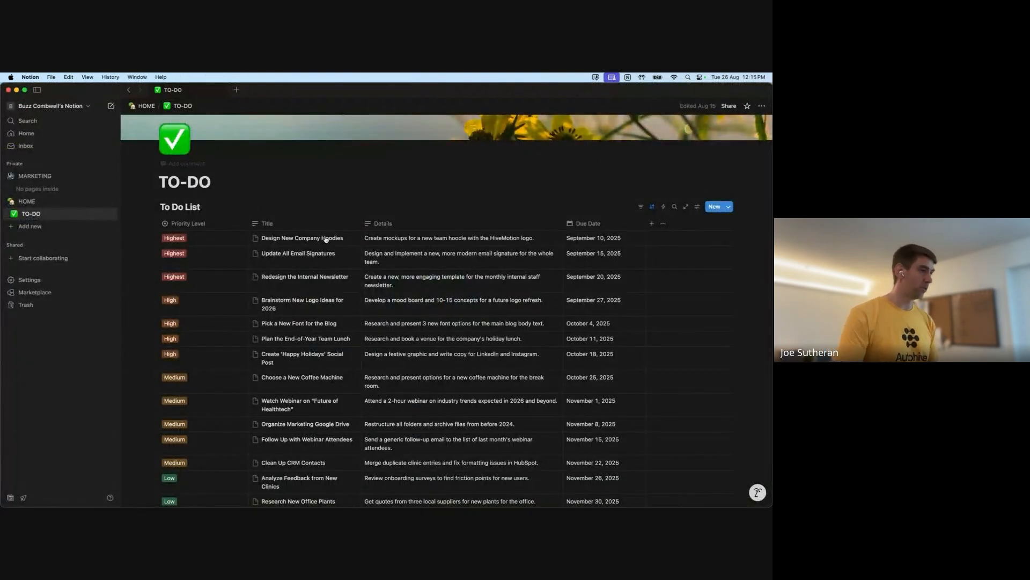
{"action": "left_click", "coordinate": [268, 256]}
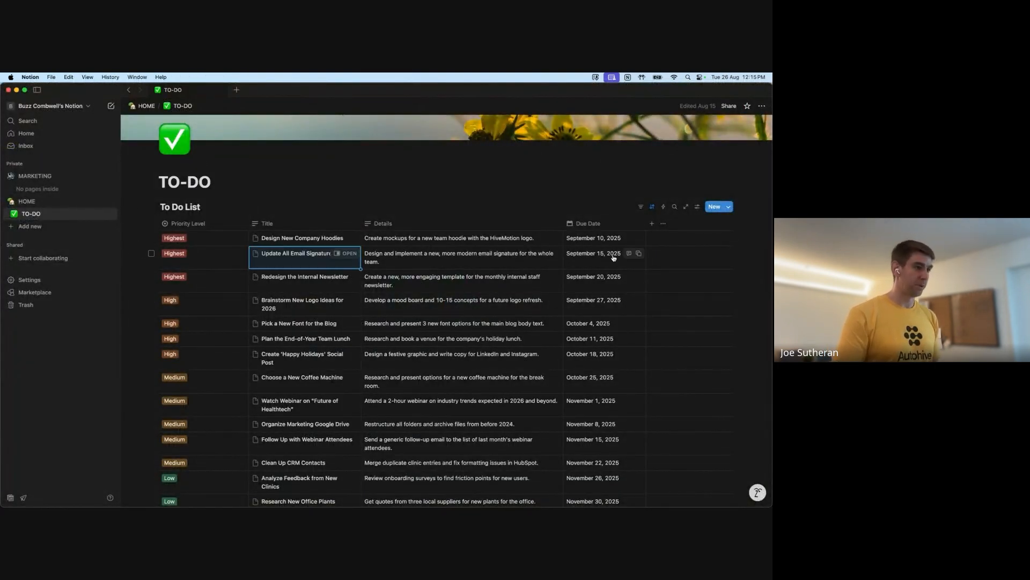
Return to the PrioritisationBuddy chat and ask it to compare the task priorities against the Q4 sales and marketing goals document and help reprioritise.
{"action": "key", "text": "super+Tab"}
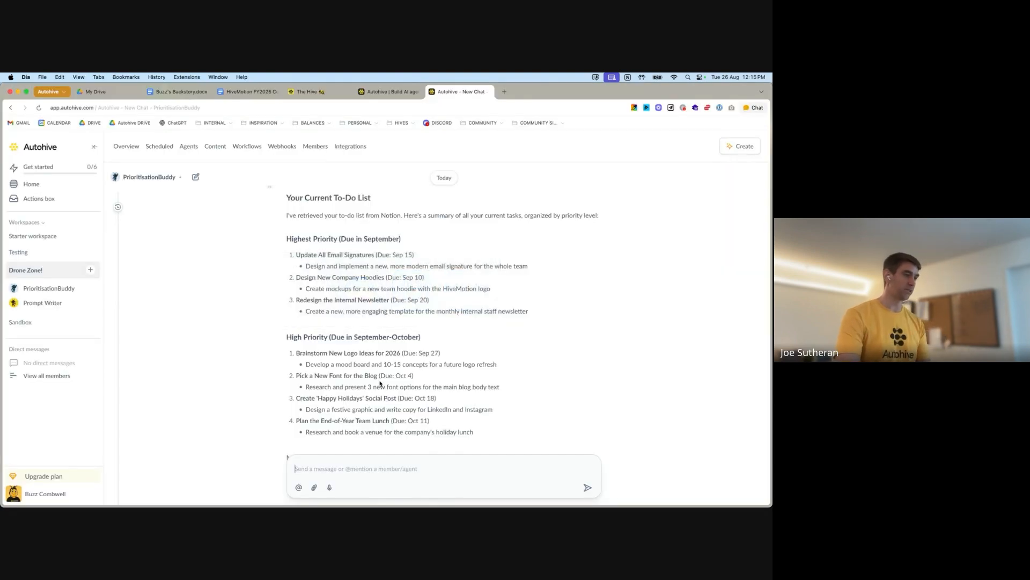
{"action": "scroll", "coordinate": [365, 379], "scroll_direction": "down", "scroll_amount": 15}
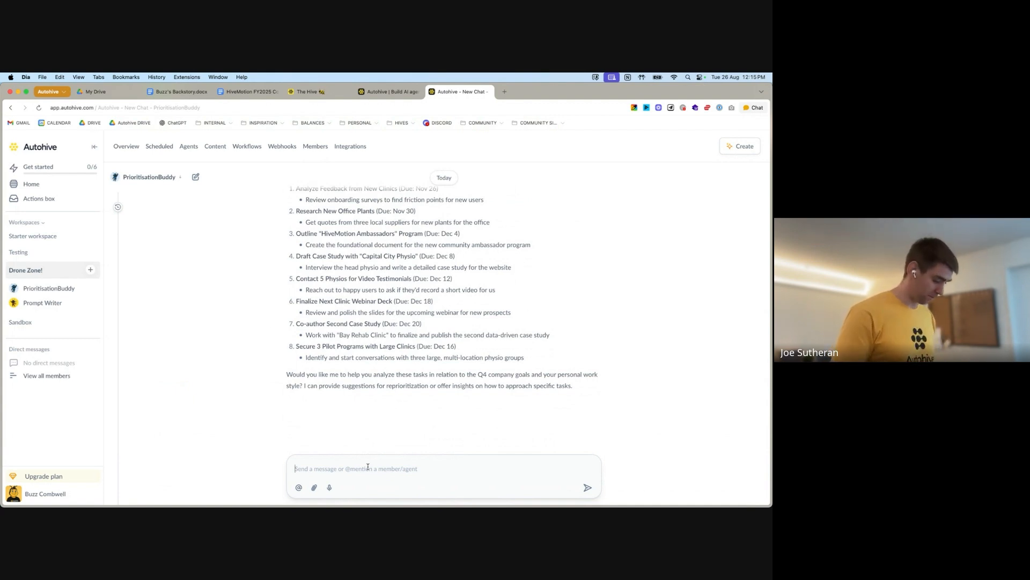
{"action": "key", "text": "F5"}
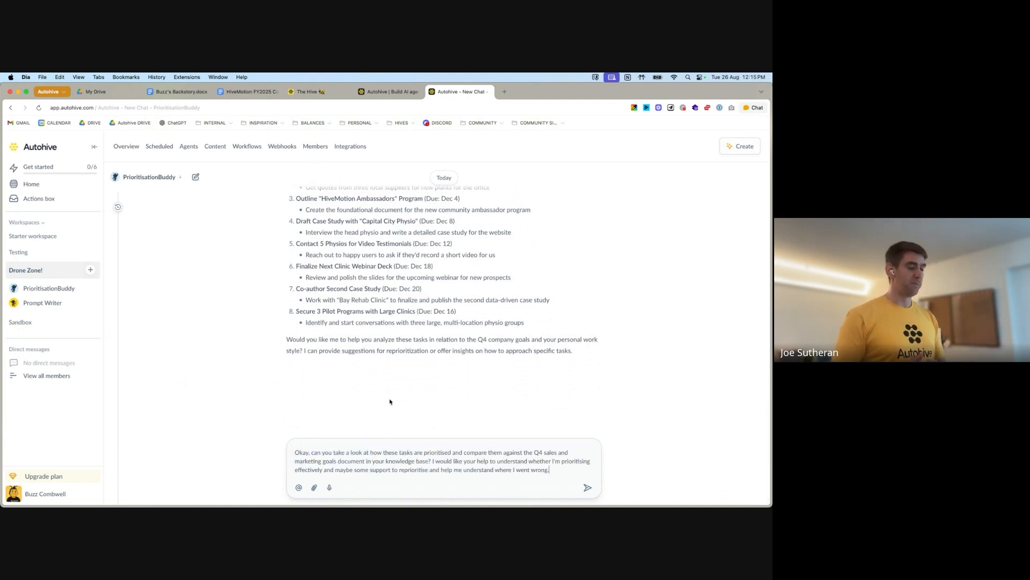
{"action": "key", "text": "Return"}
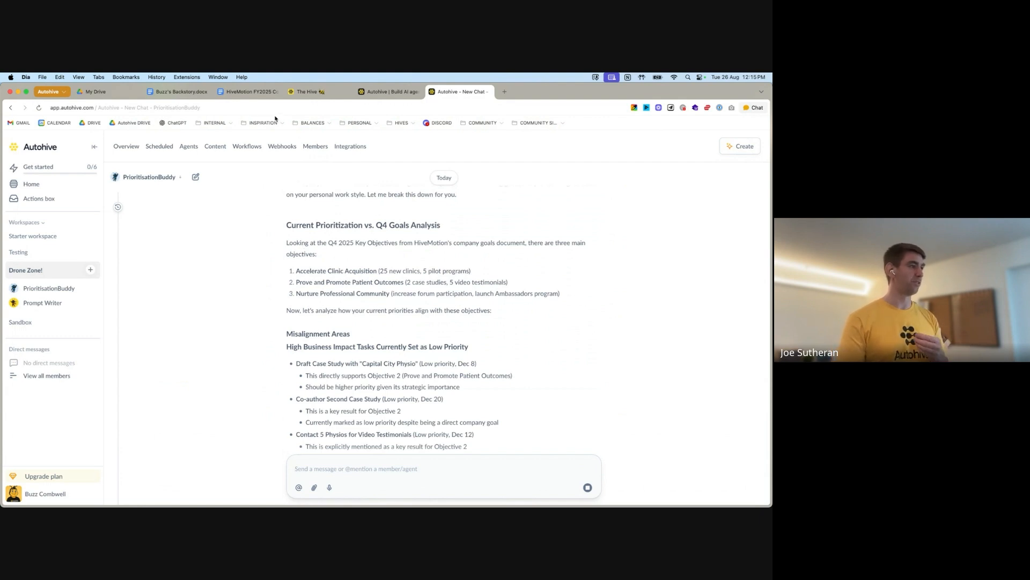
Check the Q4 2025 Key Objectives in the HiveMotion FY2025 Company Goals document, and return to the PrioritisationBuddy chat.
{"action": "left_click", "coordinate": [250, 96]}
{"action": "scroll", "coordinate": [411, 315], "scroll_direction": "up", "scroll_amount": 2}
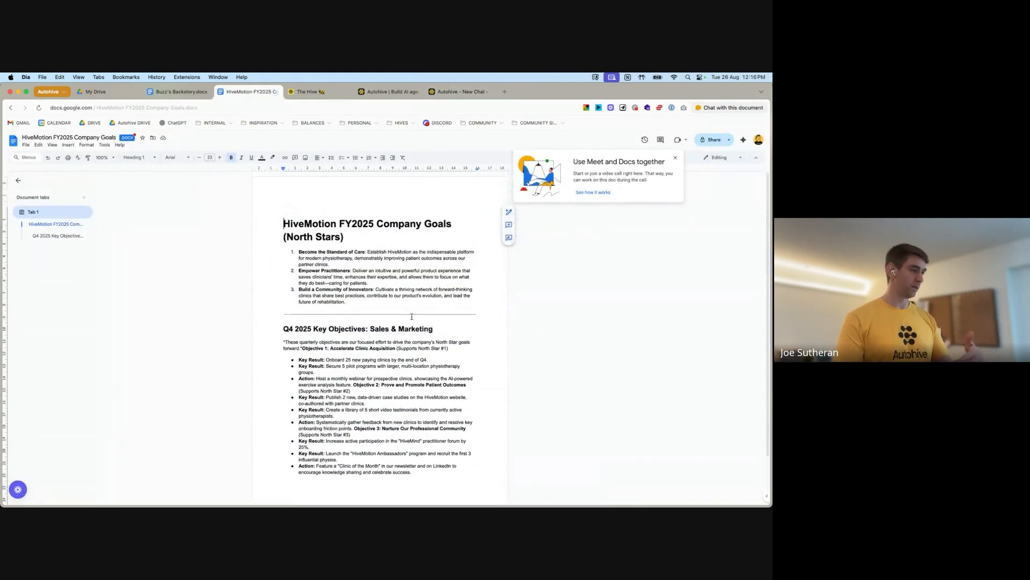
{"action": "scroll", "coordinate": [411, 315], "scroll_direction": "down", "scroll_amount": 2}
{"action": "left_click", "coordinate": [456, 93]}
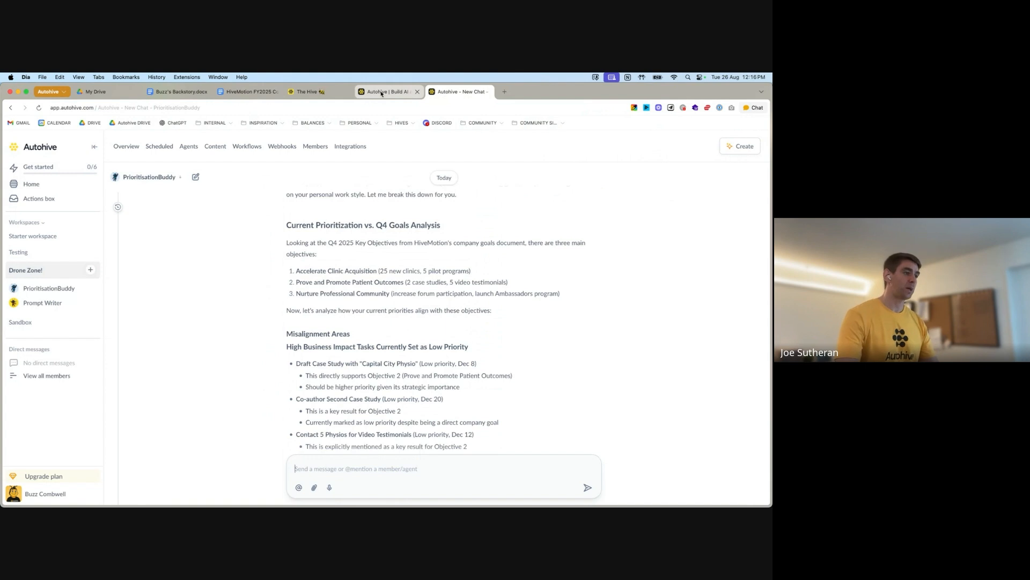
Read the agent's Q4 goals analysis and its Misalignment Areas, marking the Co-author Second Case Study entry.
{"action": "scroll", "coordinate": [465, 263], "scroll_direction": "up", "scroll_amount": 2}
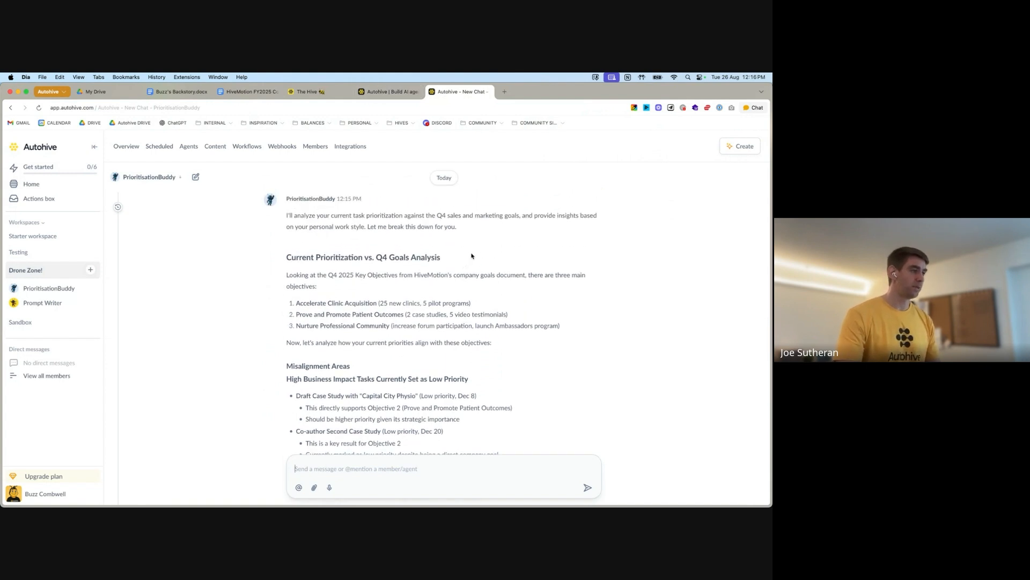
{"action": "scroll", "coordinate": [472, 256], "scroll_direction": "down", "scroll_amount": 2}
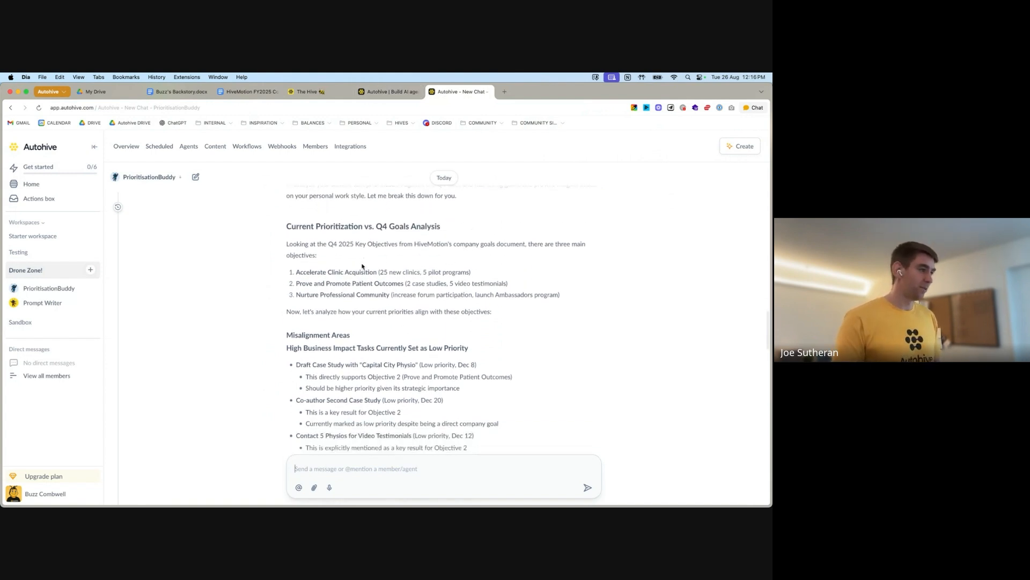
{"action": "scroll", "coordinate": [465, 256], "scroll_direction": "down", "scroll_amount": 1}
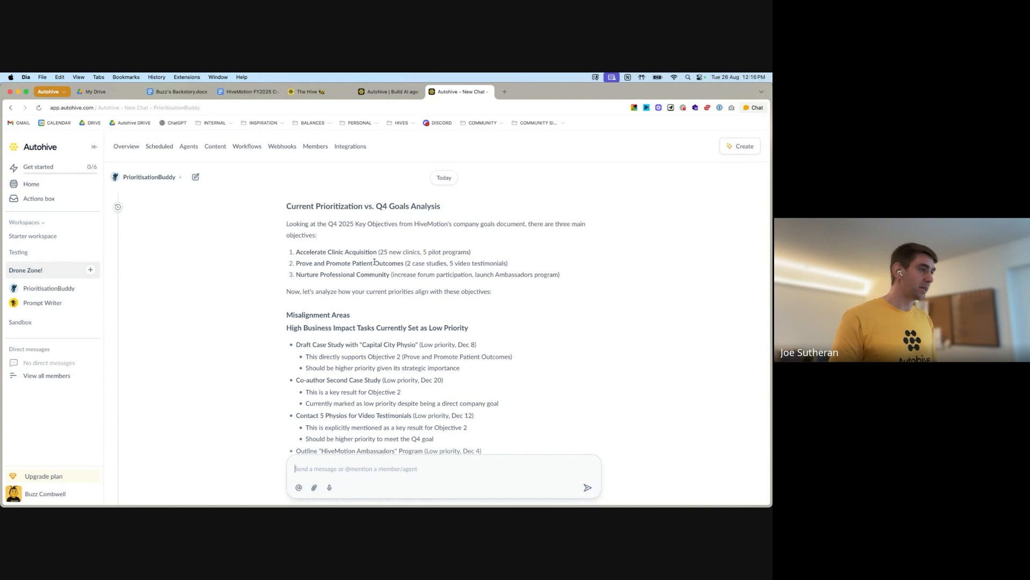
{"action": "scroll", "coordinate": [312, 252], "scroll_direction": "down", "scroll_amount": 2}
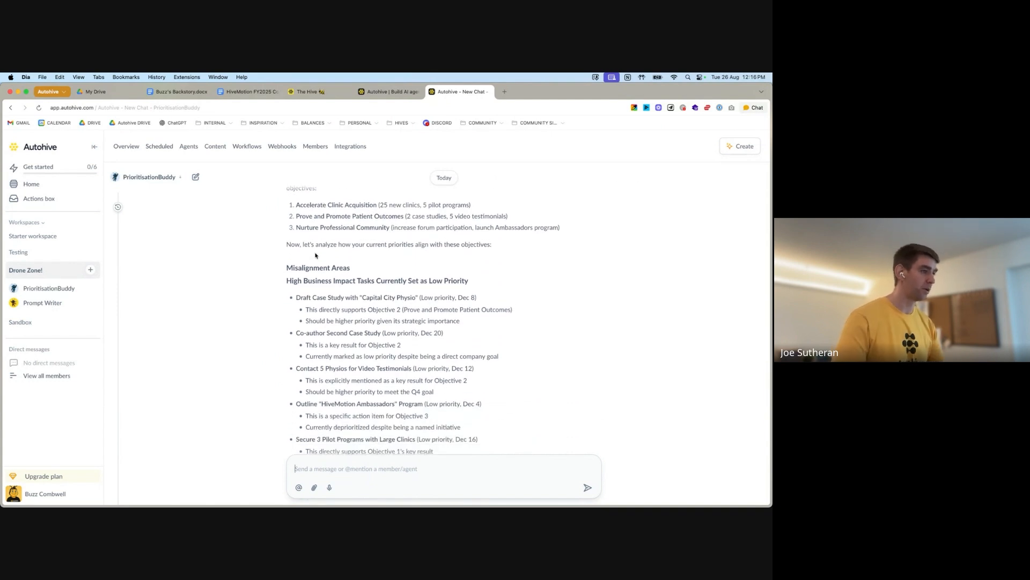
{"action": "scroll", "coordinate": [363, 259], "scroll_direction": "down", "scroll_amount": 2}
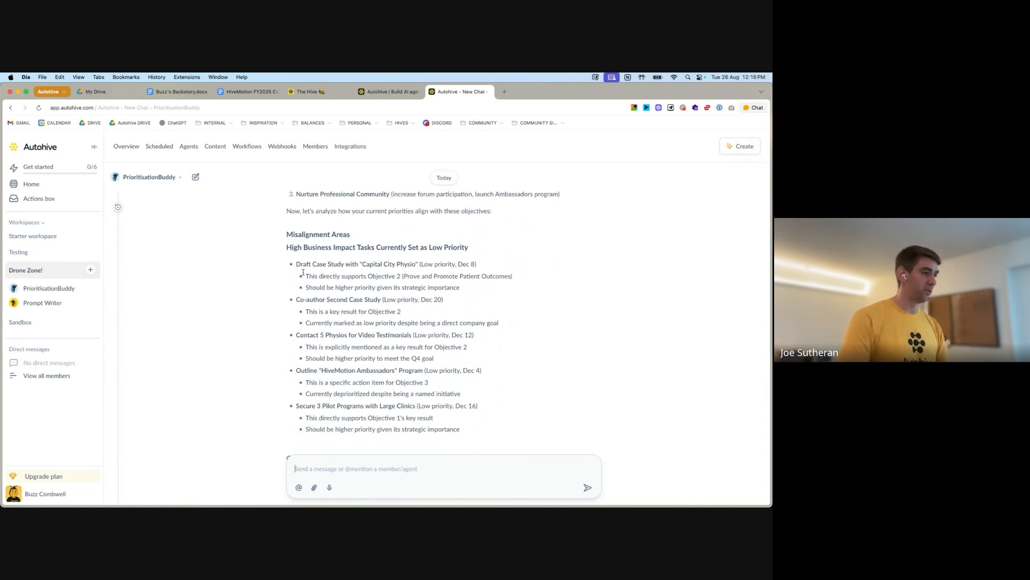
{"action": "scroll", "coordinate": [422, 272], "scroll_direction": "down", "scroll_amount": 1}
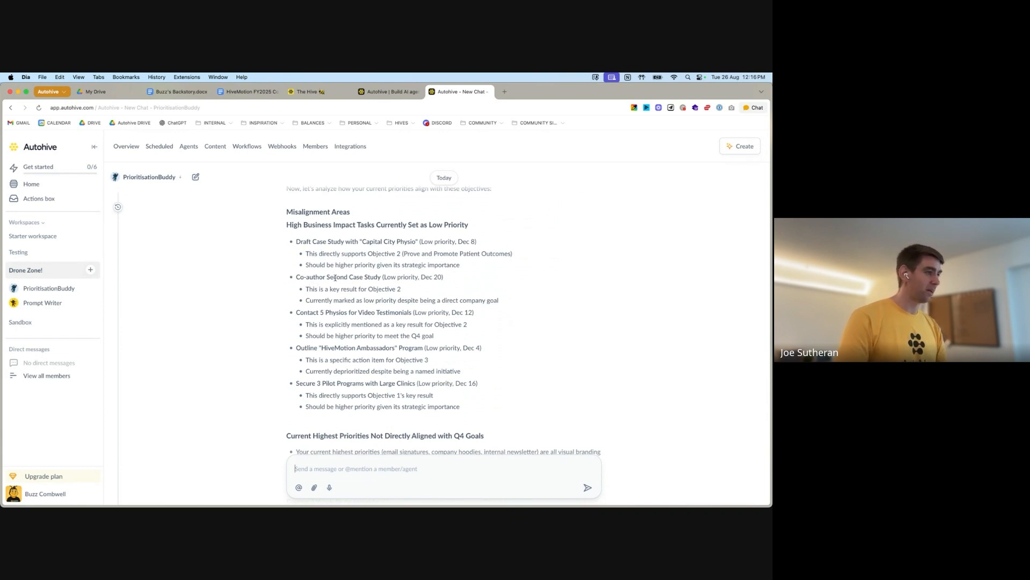
{"action": "scroll", "coordinate": [349, 278], "scroll_direction": "down", "scroll_amount": 1}
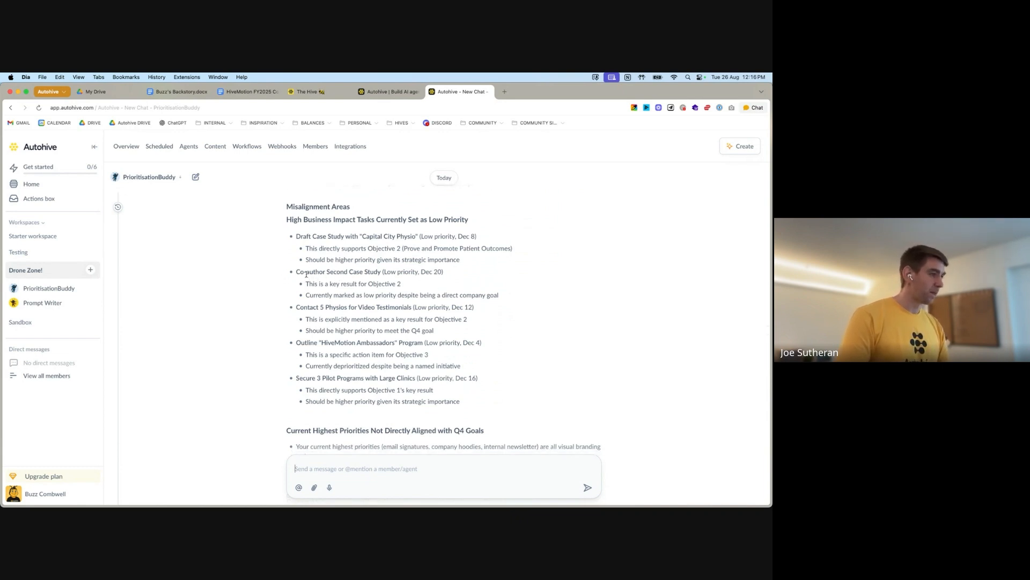
{"action": "left_click_drag", "start_coordinate": [297, 273], "coordinate": [398, 273]}
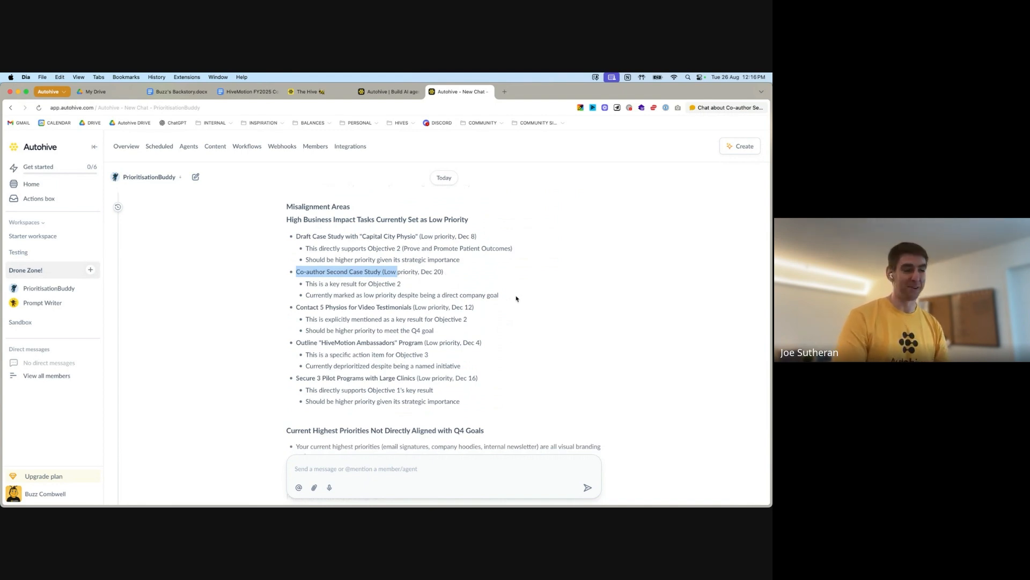
Examine the highest priorities not aligned with Q4 goals and the Personal Work Style Insights section, highlighting the insights while reading.
{"action": "scroll", "coordinate": [516, 298], "scroll_direction": "down", "scroll_amount": 5}
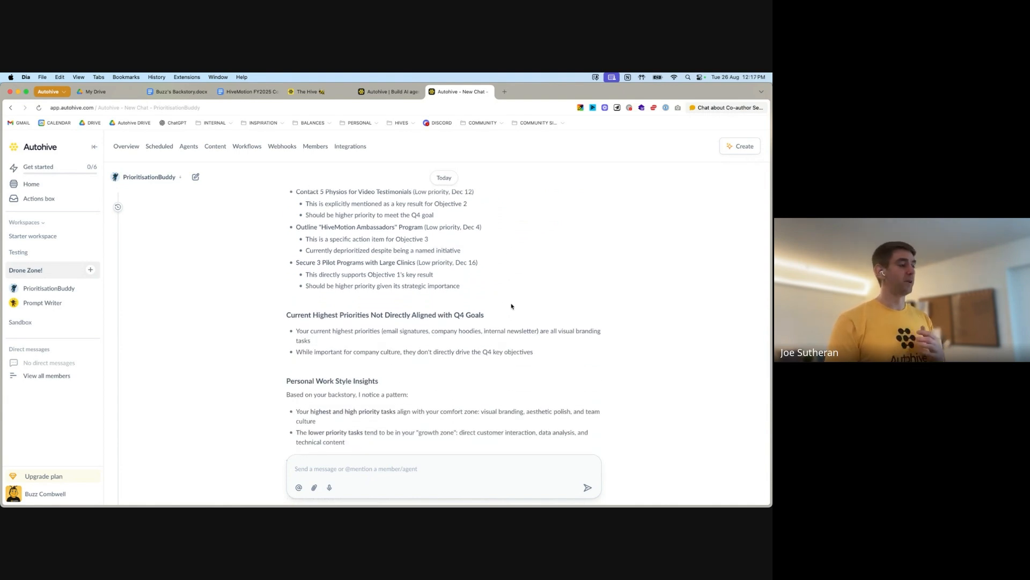
{"action": "scroll", "coordinate": [512, 306], "scroll_direction": "down", "scroll_amount": 6}
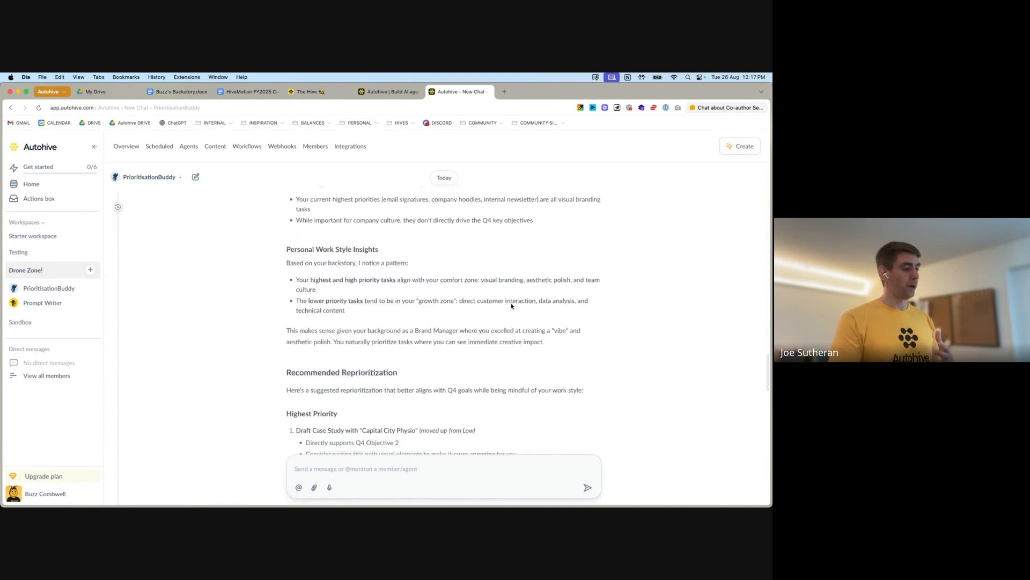
{"action": "scroll", "coordinate": [427, 296], "scroll_direction": "down", "scroll_amount": 1}
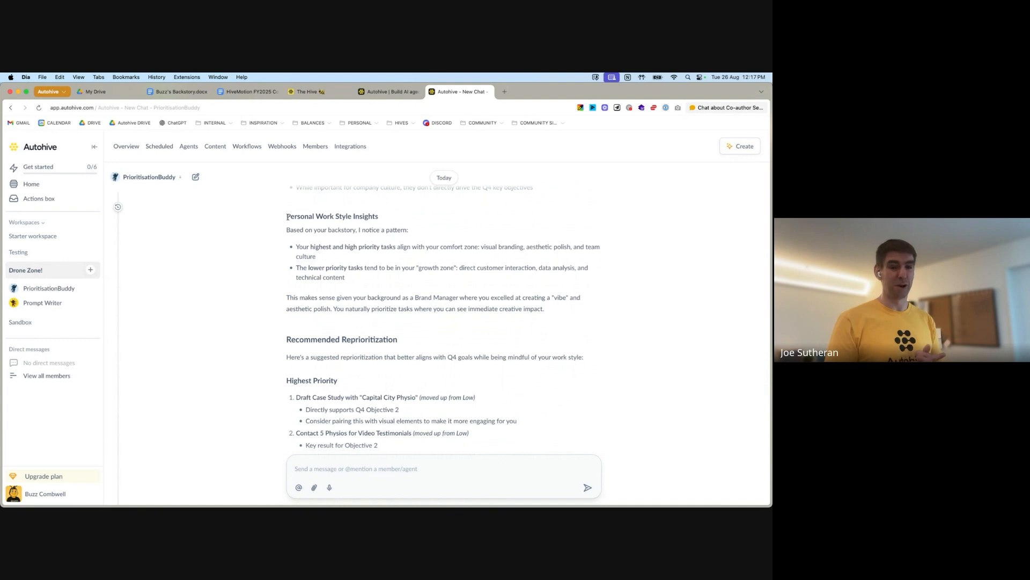
{"action": "left_click_drag", "start_coordinate": [287, 217], "coordinate": [544, 306]}
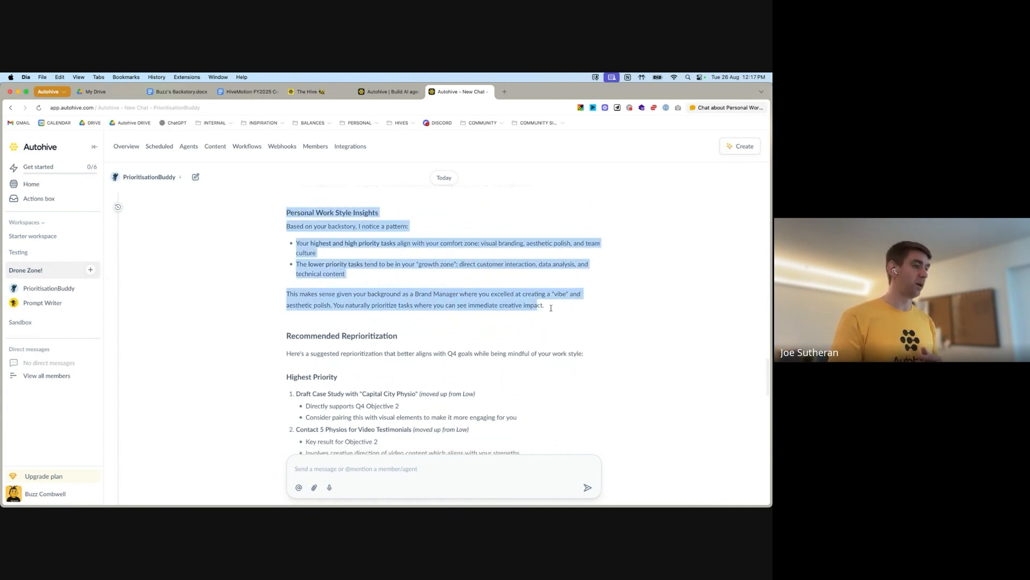
{"action": "left_click", "coordinate": [559, 307]}
{"action": "scroll", "coordinate": [532, 307], "scroll_direction": "down", "scroll_amount": 1}
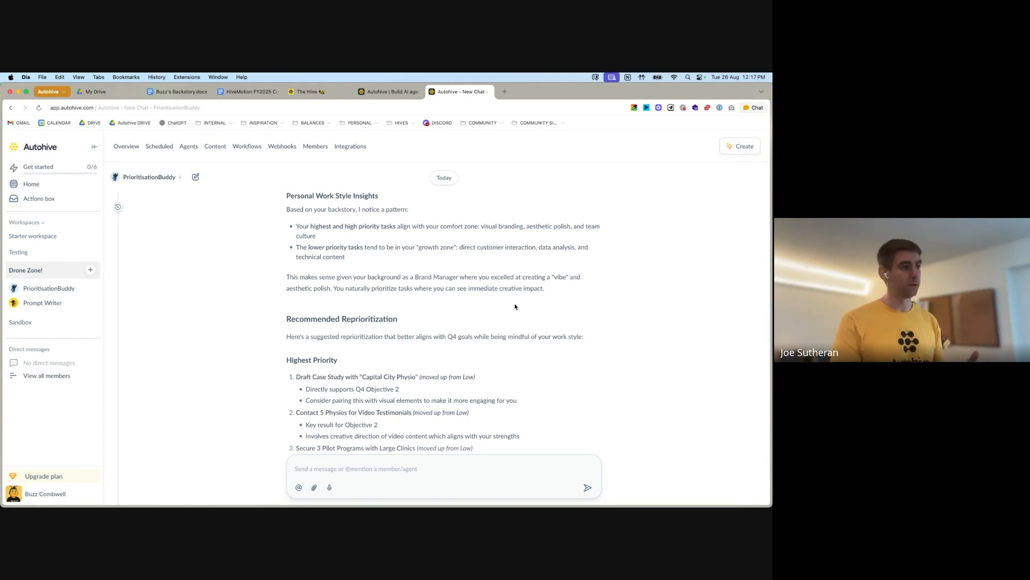
Review the Recommended Reprioritization from highest to low priority, along with the prioritization pattern insights and the Supportive Guidance.
{"action": "scroll", "coordinate": [514, 306], "scroll_direction": "down", "scroll_amount": 1}
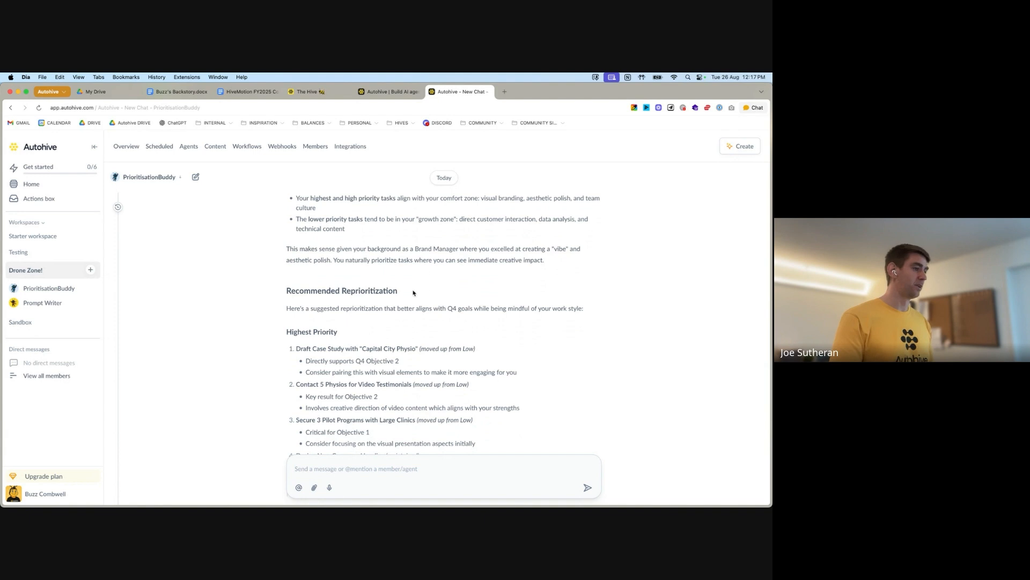
{"action": "scroll", "coordinate": [416, 294], "scroll_direction": "down", "scroll_amount": 2}
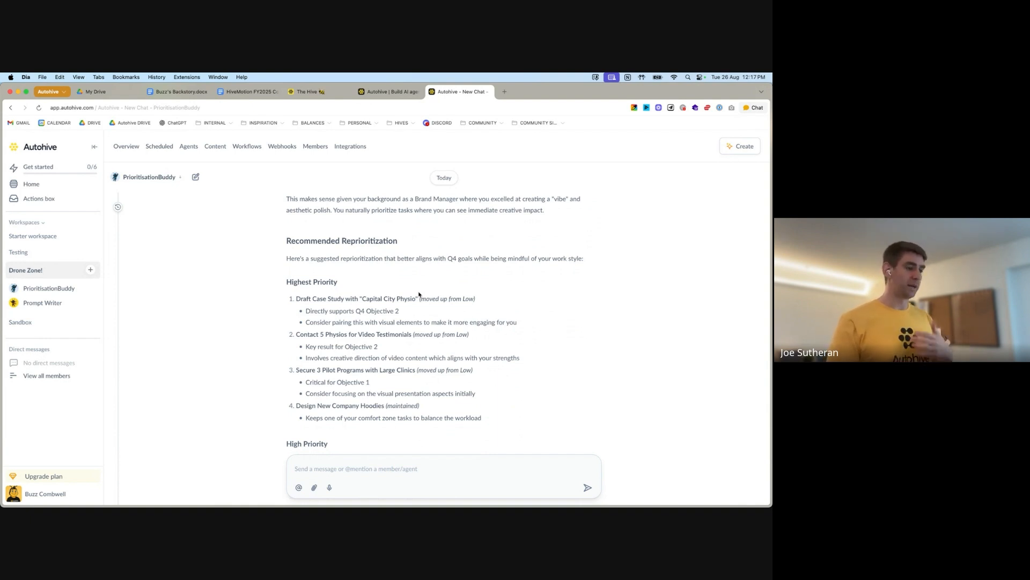
{"action": "scroll", "coordinate": [418, 294], "scroll_direction": "down", "scroll_amount": 3}
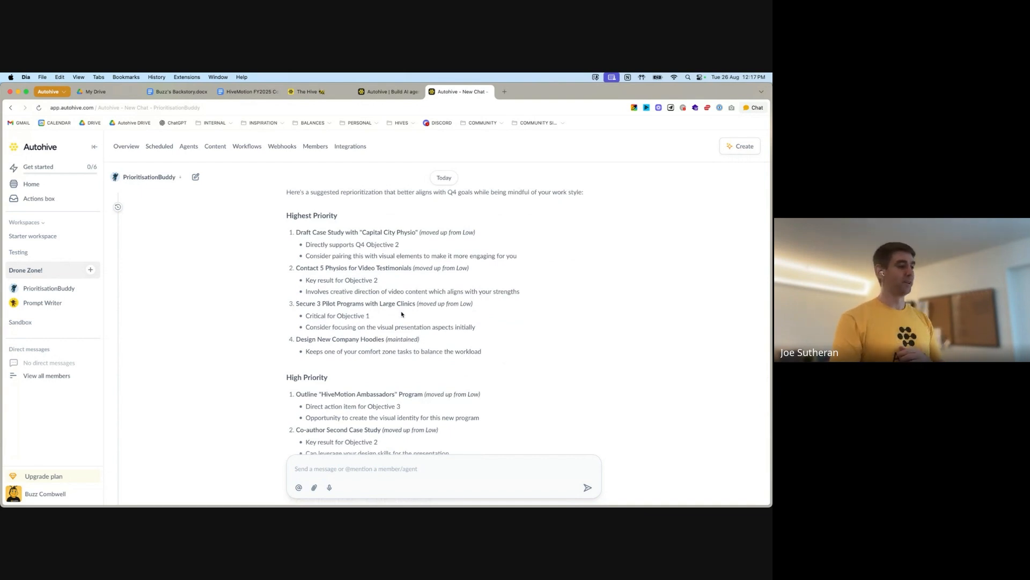
{"action": "scroll", "coordinate": [401, 314], "scroll_direction": "down", "scroll_amount": 10}
{"action": "scroll", "coordinate": [401, 313], "scroll_direction": "up", "scroll_amount": 2}
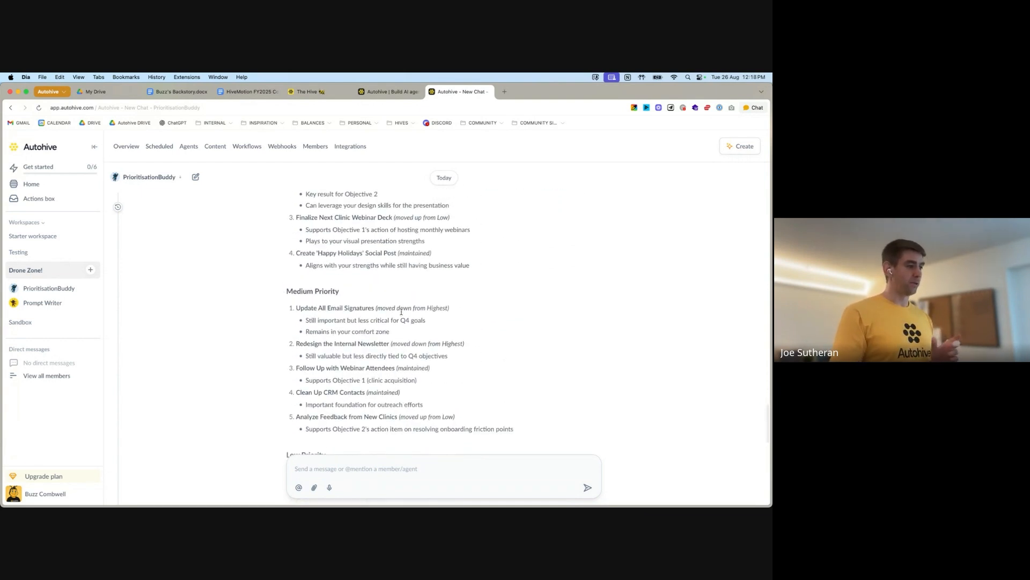
{"action": "scroll", "coordinate": [401, 312], "scroll_direction": "down", "scroll_amount": 5}
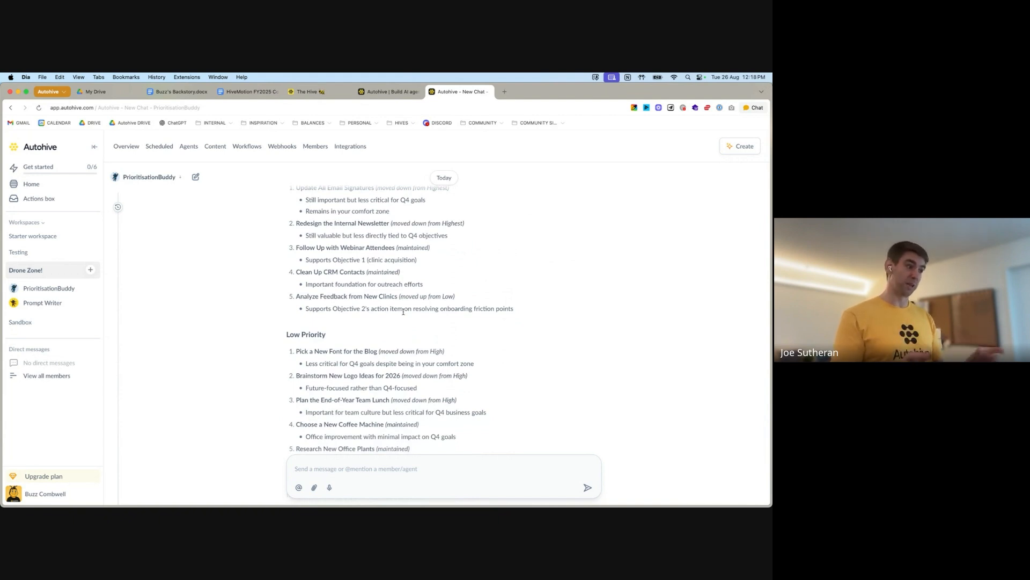
{"action": "scroll", "coordinate": [403, 311], "scroll_direction": "down", "scroll_amount": 9}
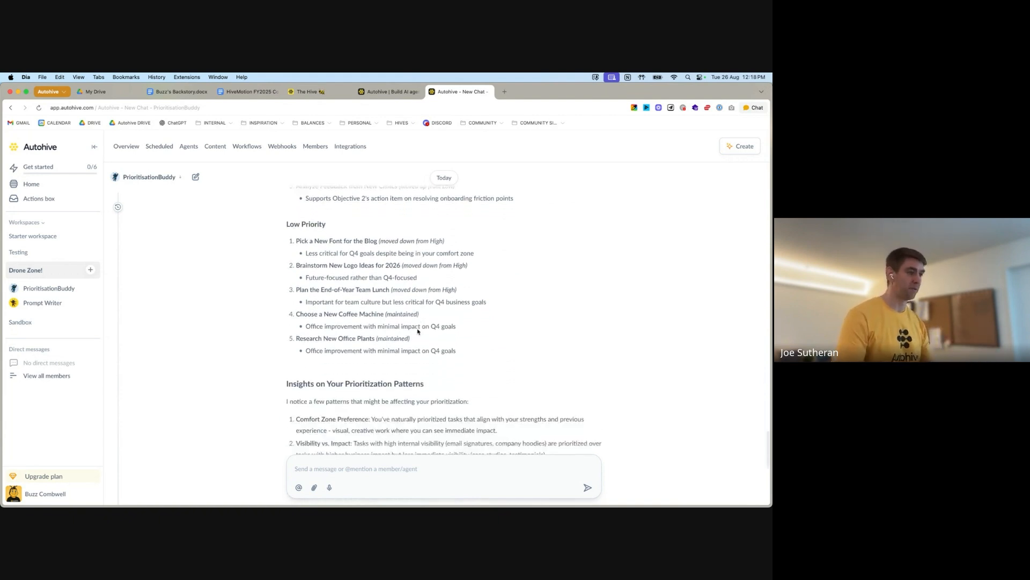
{"action": "scroll", "coordinate": [429, 330], "scroll_direction": "down", "scroll_amount": 5}
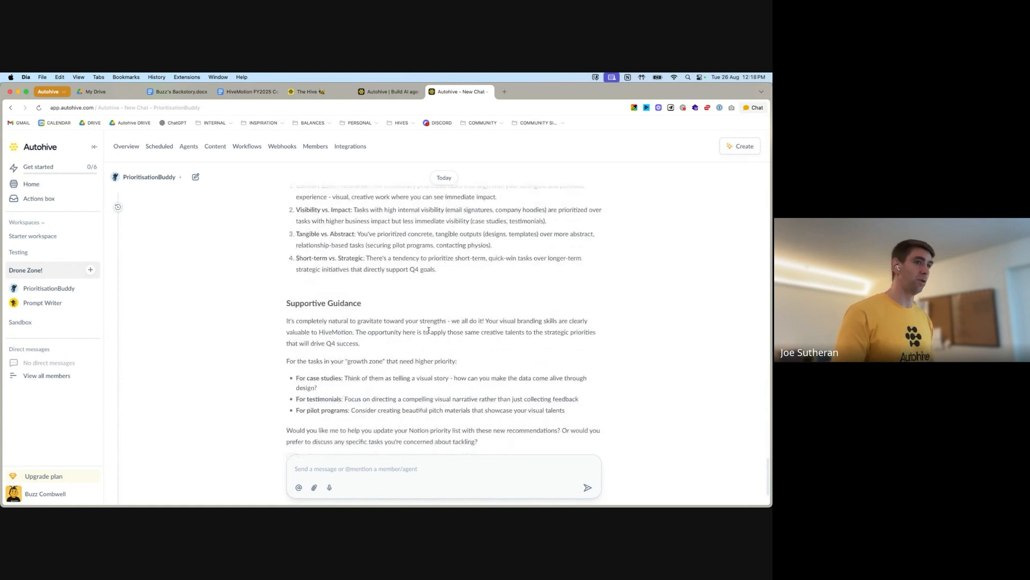
{"action": "scroll", "coordinate": [429, 329], "scroll_direction": "down", "scroll_amount": 3}
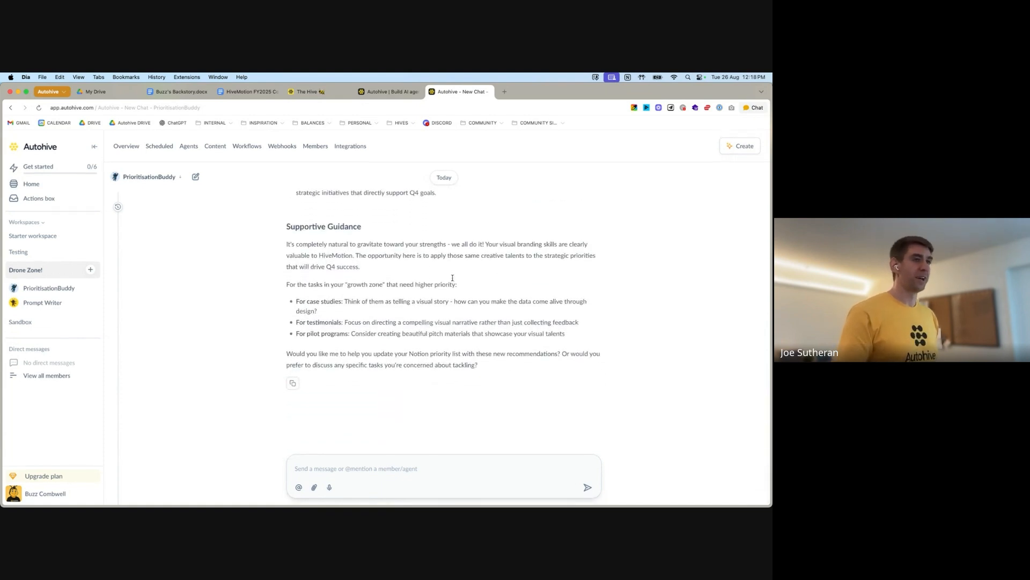